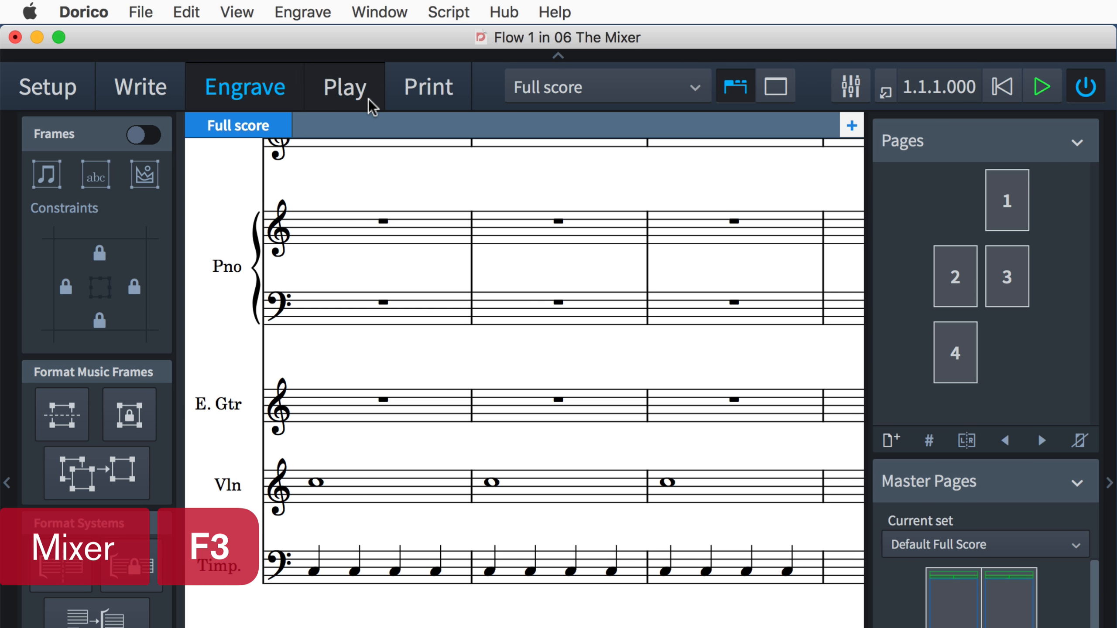
Switch to Play mode and collapse the Electric Guitar, Violin and Timpani tracks.
{"action": "left_click", "coordinate": [368, 100]}
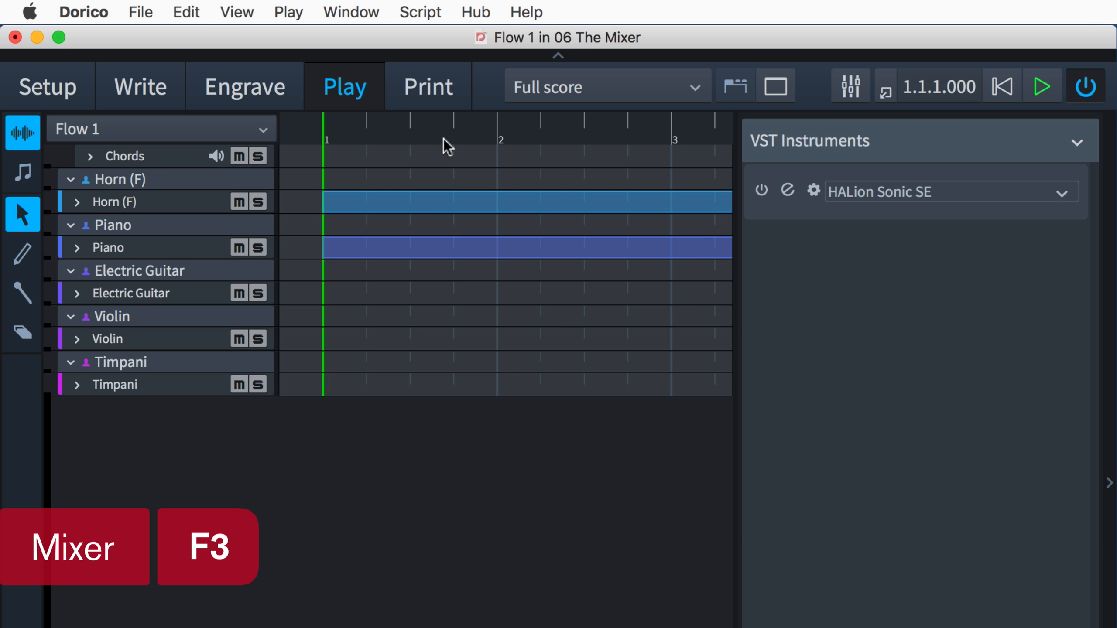
{"action": "left_click", "coordinate": [459, 94]}
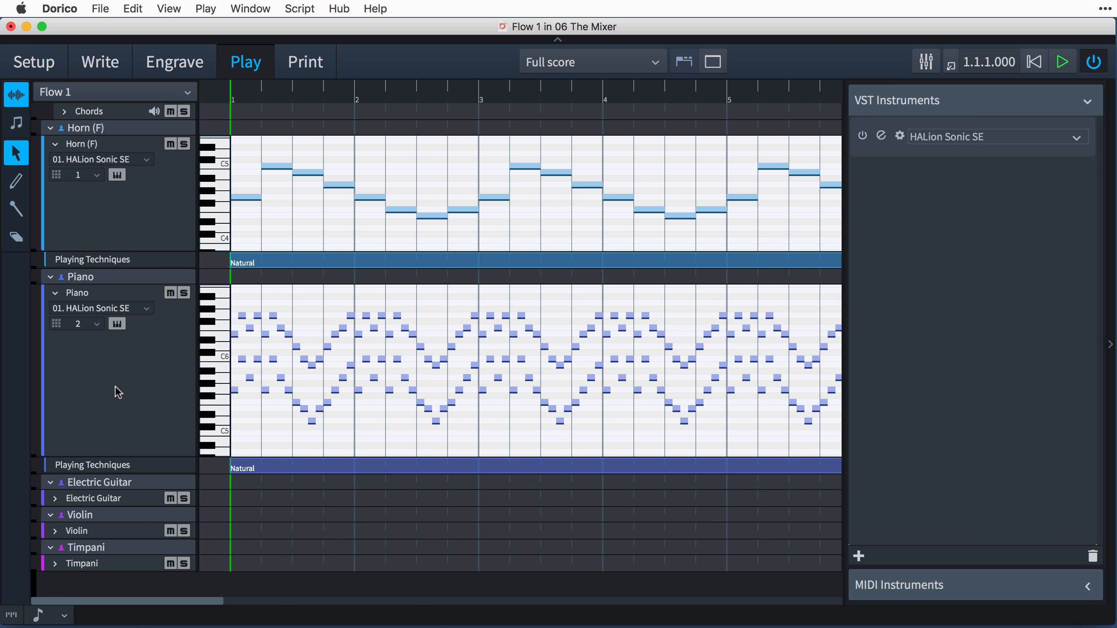
{"action": "left_click", "coordinate": [51, 483]}
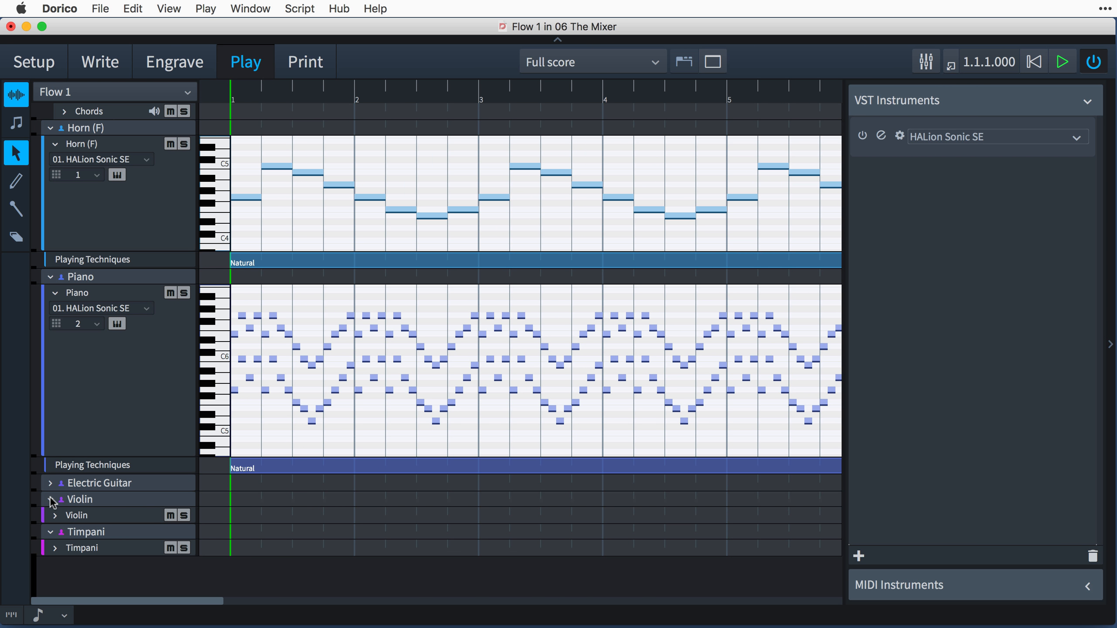
{"action": "left_click", "coordinate": [51, 500]}
{"action": "left_click", "coordinate": [51, 519]}
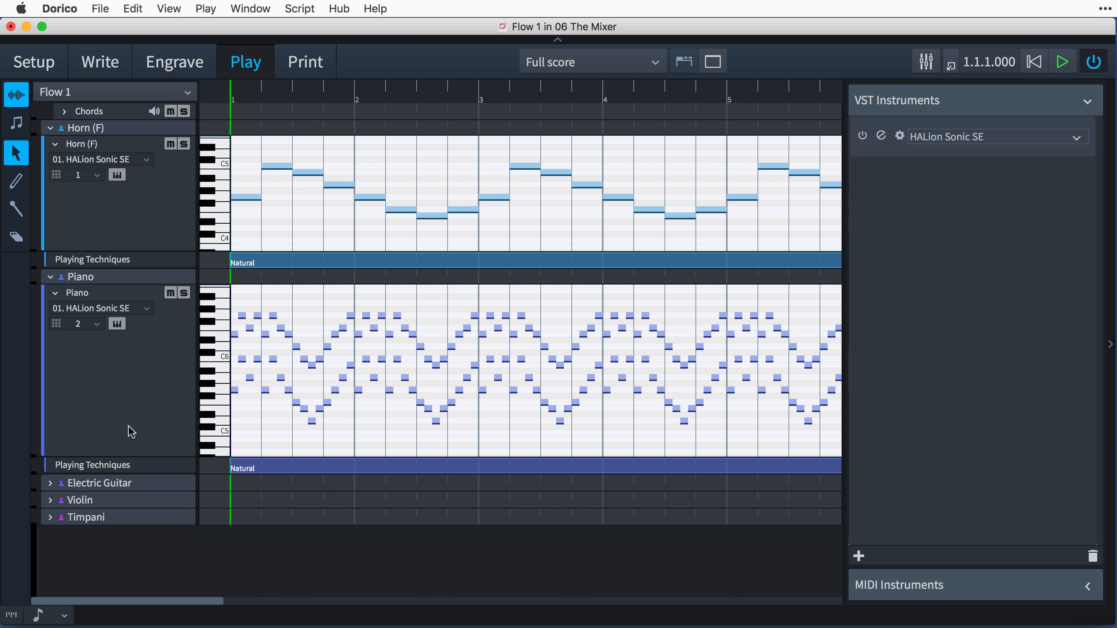
Inspect the sounds loaded in the HALion Sonic SE program rack and close the instrument window.
{"action": "left_click", "coordinate": [932, 154]}
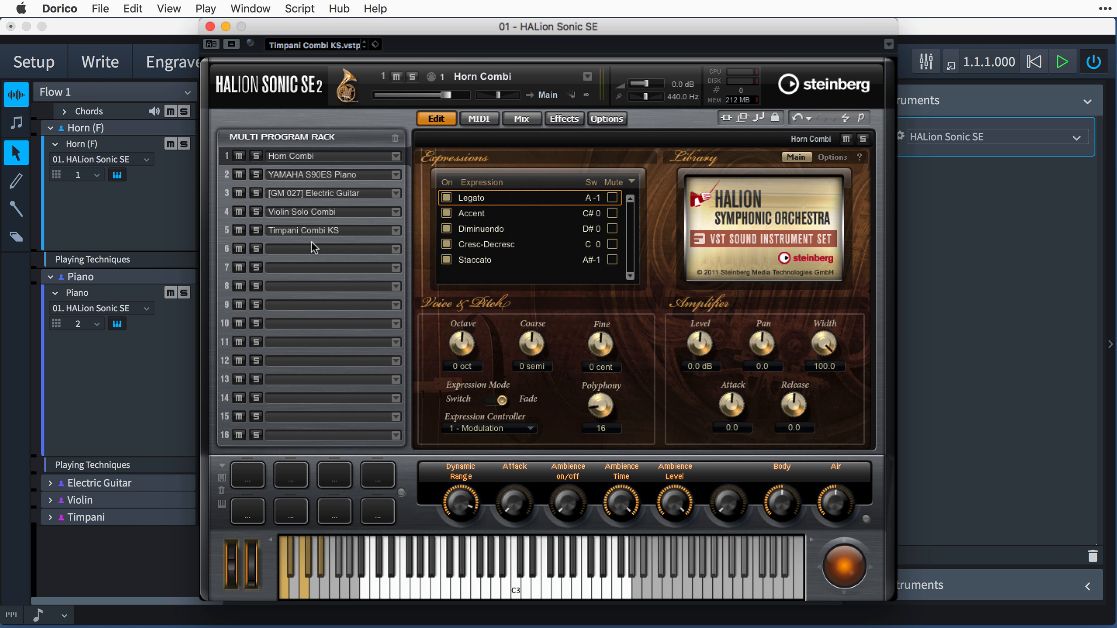
{"action": "left_click", "coordinate": [210, 27]}
Open the Mixer and examine the channels assigned to the score's instruments.
{"action": "left_click", "coordinate": [926, 65]}
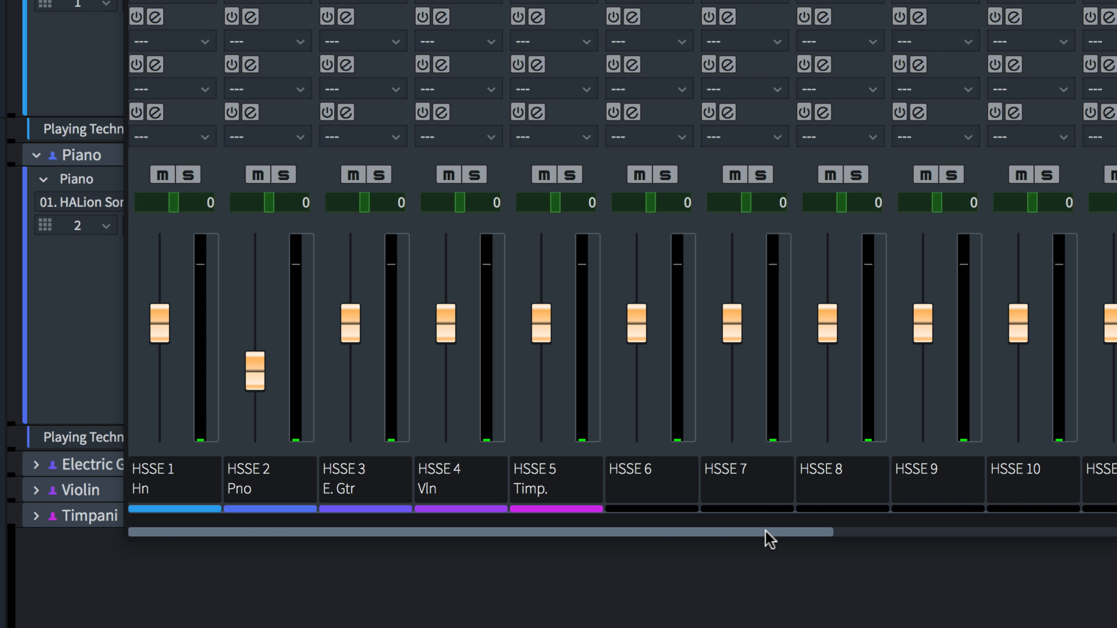
{"action": "left_click_drag", "start_coordinate": [765, 531], "coordinate": [788, 569]}
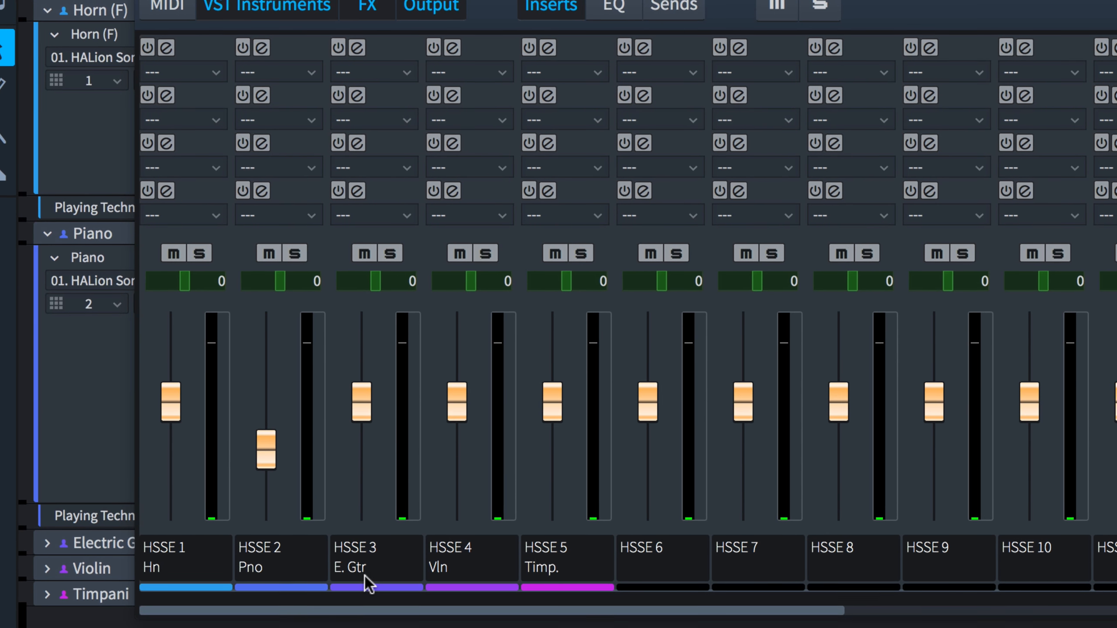
{"action": "left_click_drag", "start_coordinate": [264, 0], "coordinate": [309, 0]}
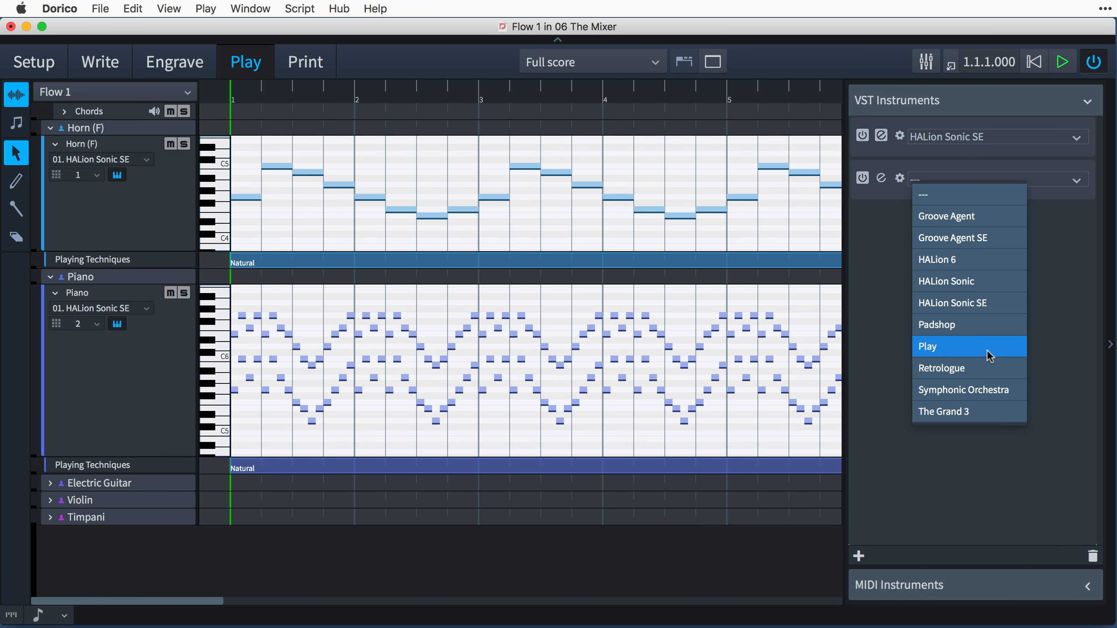
Load Play in the second VST instrument slot and view the Mixer channels through to Reverb and Output.
{"action": "left_click", "coordinate": [987, 349]}
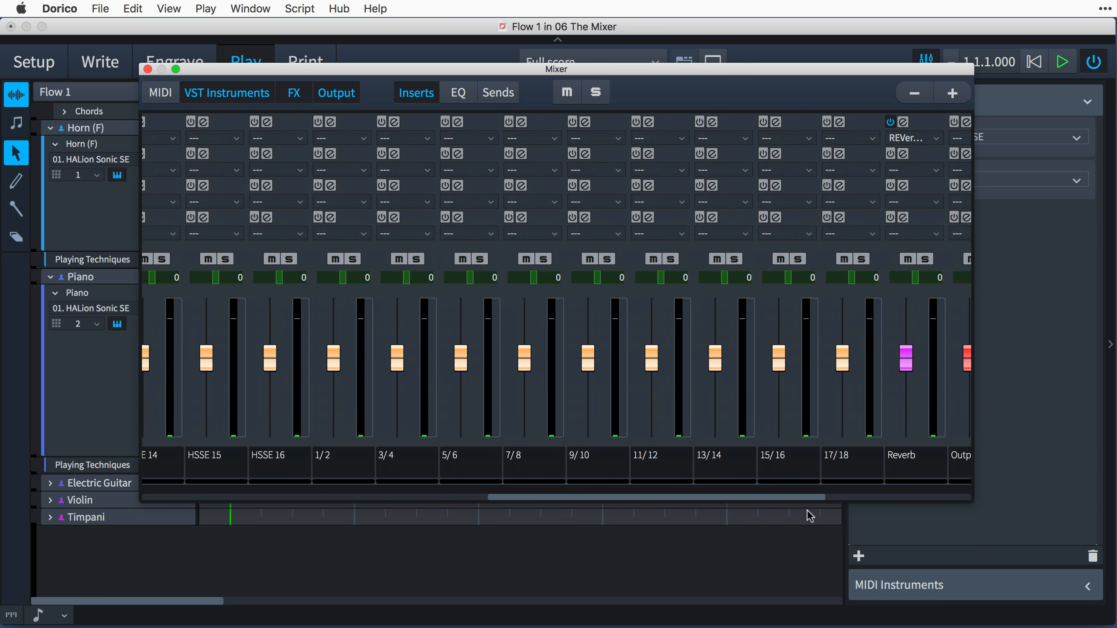
{"action": "scroll", "coordinate": [804, 516], "scroll_direction": "right", "scroll_amount": 3}
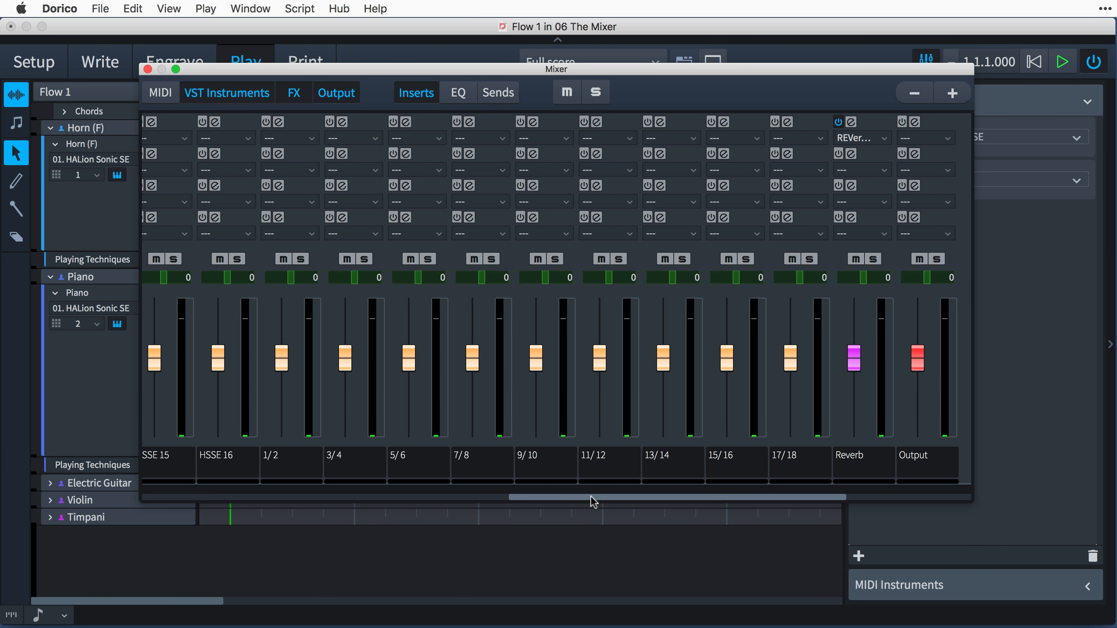
{"action": "left_click_drag", "start_coordinate": [589, 495], "coordinate": [641, 496]}
{"action": "scroll", "coordinate": [657, 509], "scroll_direction": "right", "scroll_amount": 3}
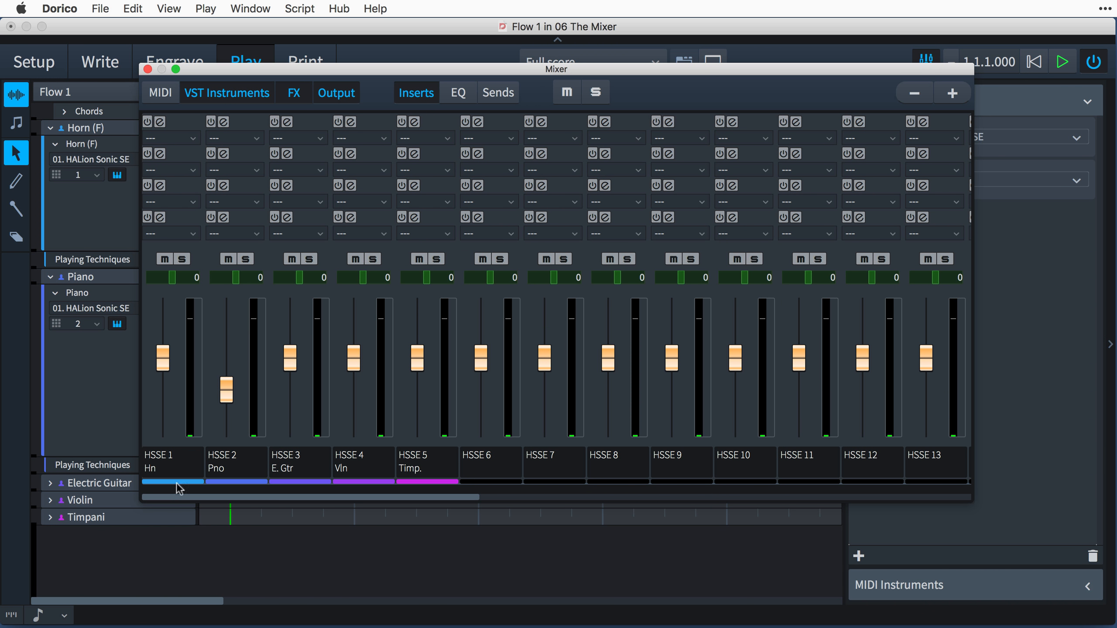
Hide the VST instrument and FX channels in the Mixer and show them again.
{"action": "left_click", "coordinate": [225, 94]}
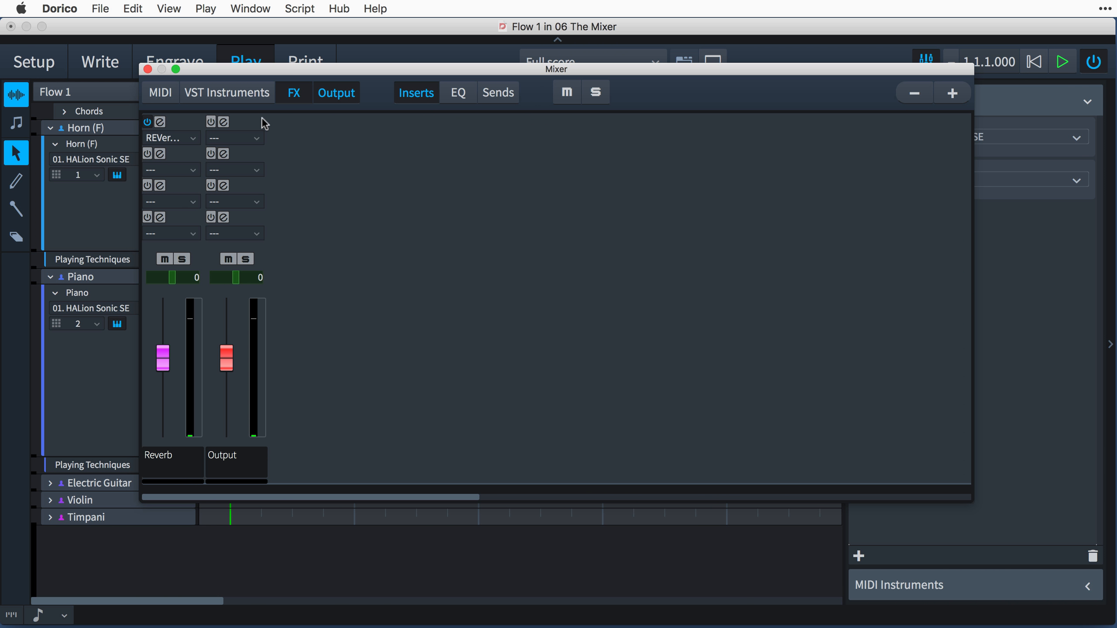
{"action": "left_click", "coordinate": [290, 94]}
{"action": "left_click", "coordinate": [260, 92]}
{"action": "left_click", "coordinate": [296, 97]}
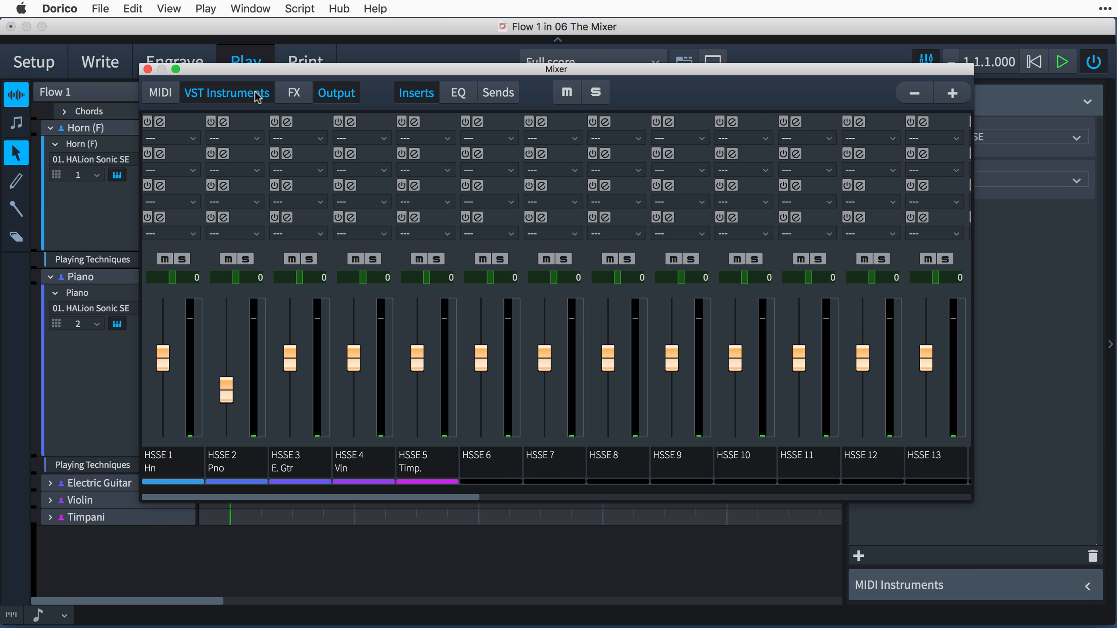
Try narrower and wider channel strips in the Mixer, leave them wider, and reposition the Mixer window.
{"action": "left_click", "coordinate": [965, 96]}
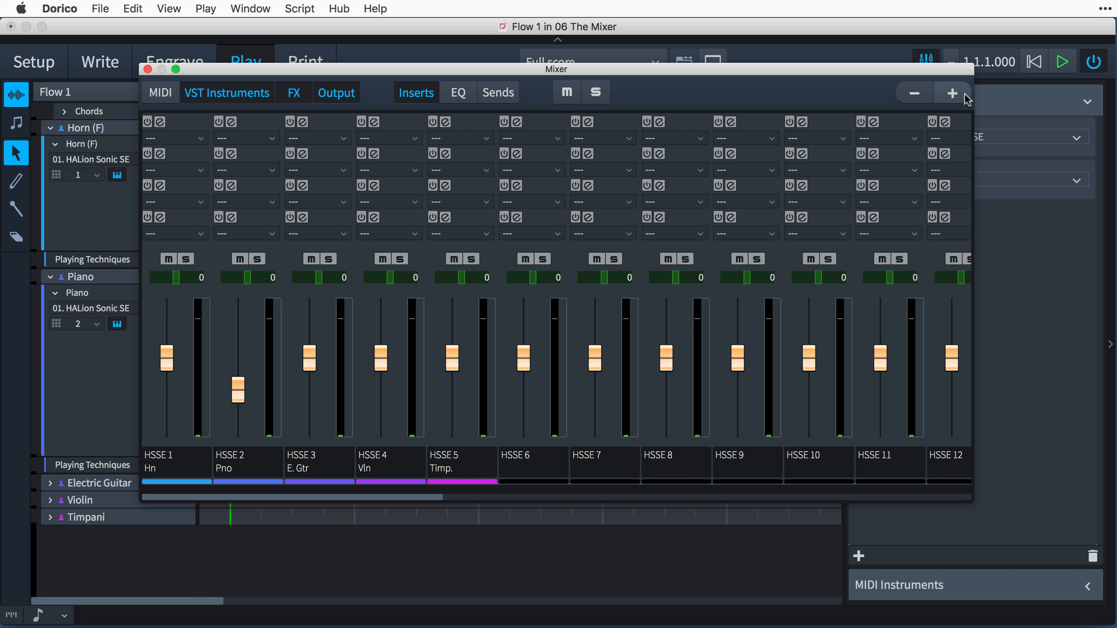
{"action": "left_click", "coordinate": [914, 94]}
{"action": "left_click", "coordinate": [914, 94]}
{"action": "left_click", "coordinate": [950, 95]}
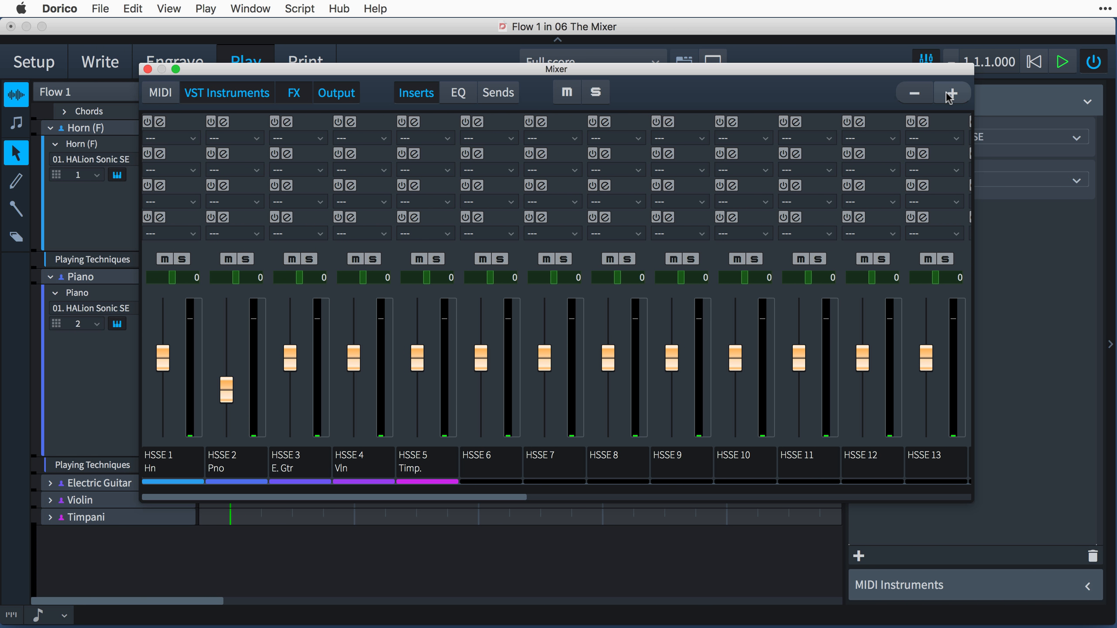
{"action": "left_click", "coordinate": [950, 95]}
{"action": "left_click", "coordinate": [950, 95]}
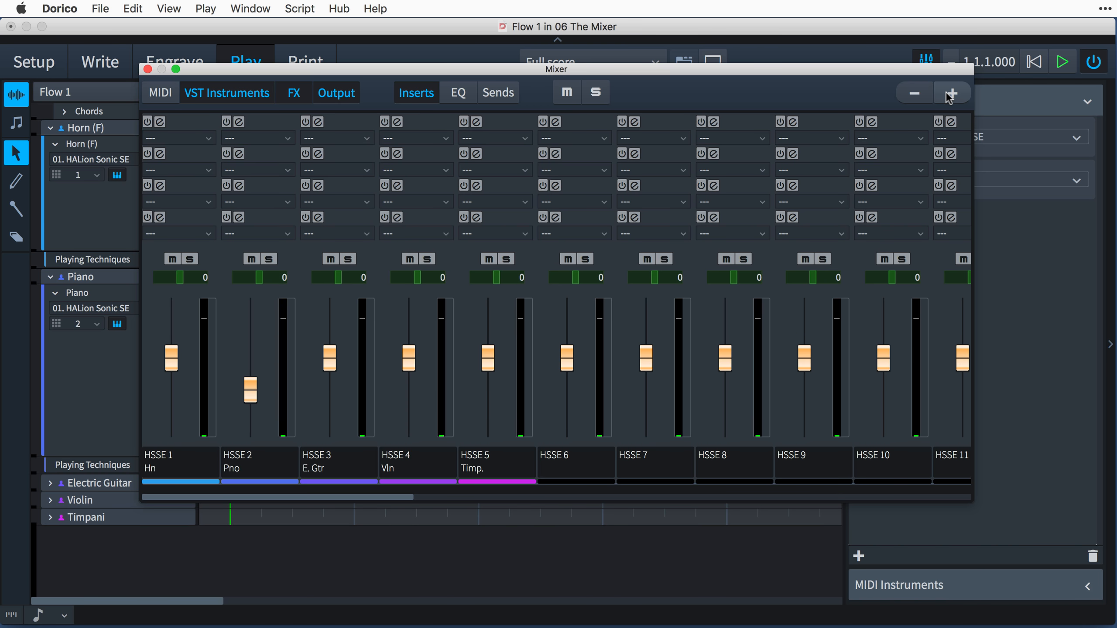
{"action": "mouse_move", "coordinate": [973, 64]}
{"action": "left_mouse_down"}
{"action": "mouse_move", "coordinate": [1007, 9]}
{"action": "mouse_move", "coordinate": [1019, 59]}
{"action": "mouse_move", "coordinate": [1010, 105]}
{"action": "mouse_move", "coordinate": [942, 160]}
{"action": "mouse_move", "coordinate": [959, 59]}
{"action": "left_mouse_up"}
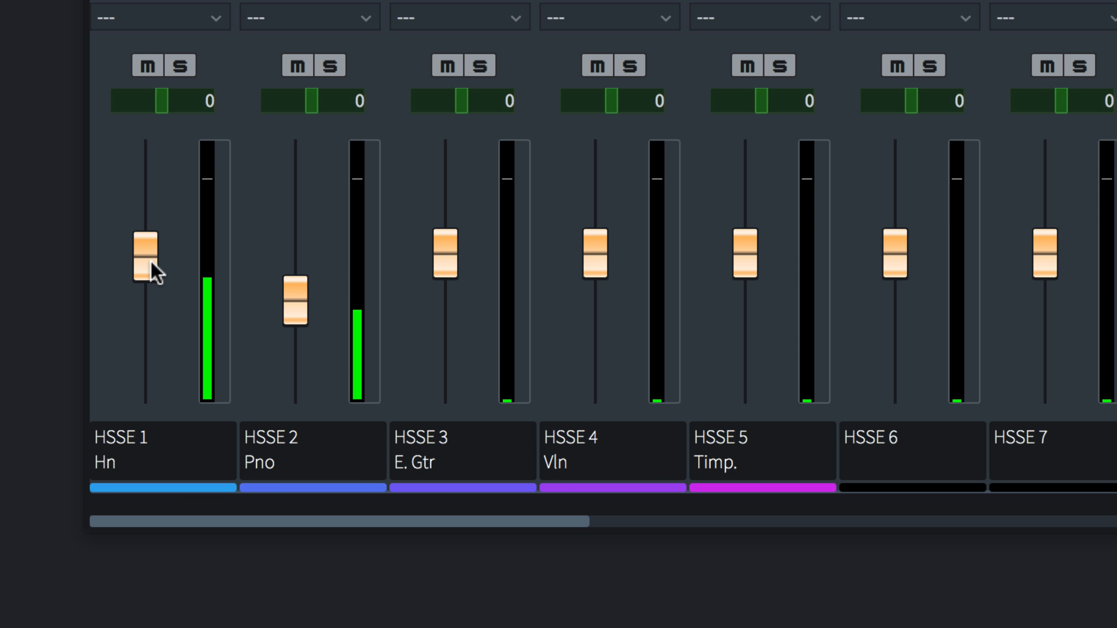
Raise the Horn channel's level, and pan the Violin to -100 and the Timpani to 100.
{"action": "mouse_move", "coordinate": [151, 262]}
{"action": "left_mouse_down"}
{"action": "mouse_move", "coordinate": [153, 308]}
{"action": "mouse_move", "coordinate": [144, 174]}
{"action": "mouse_move", "coordinate": [150, 246]}
{"action": "left_mouse_up"}
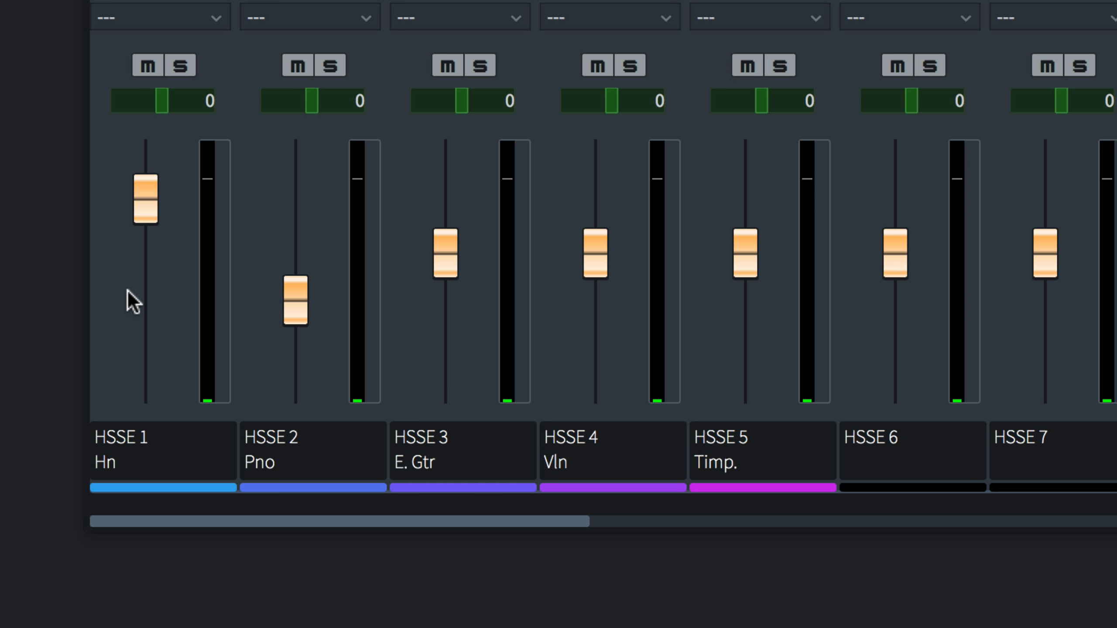
{"action": "left_click_drag", "start_coordinate": [608, 104], "coordinate": [556, 101]}
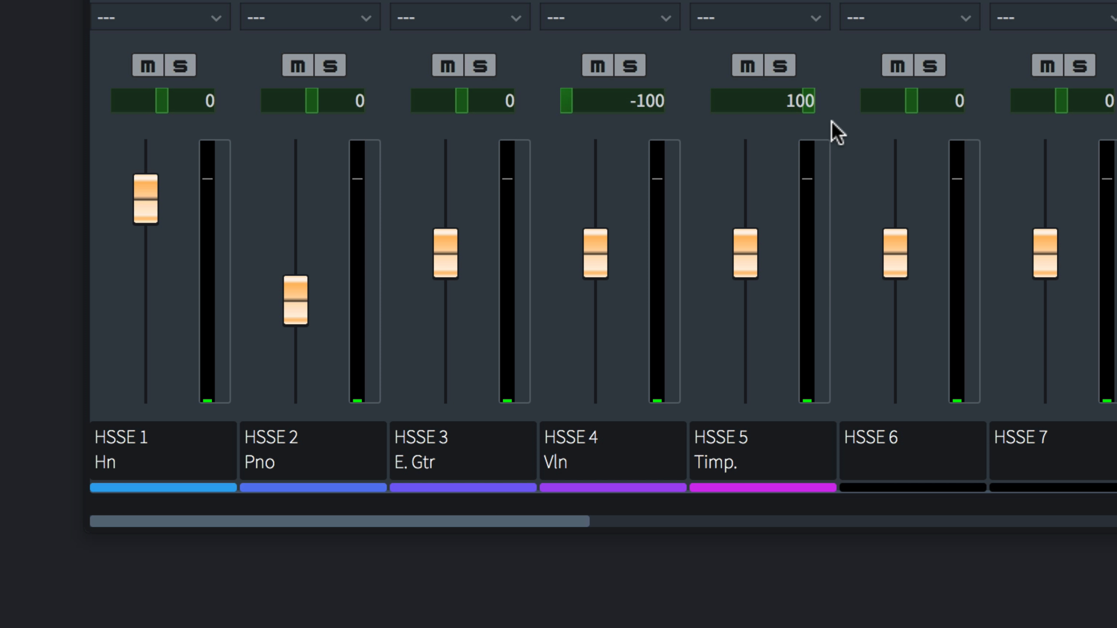
{"action": "key", "text": "space"}
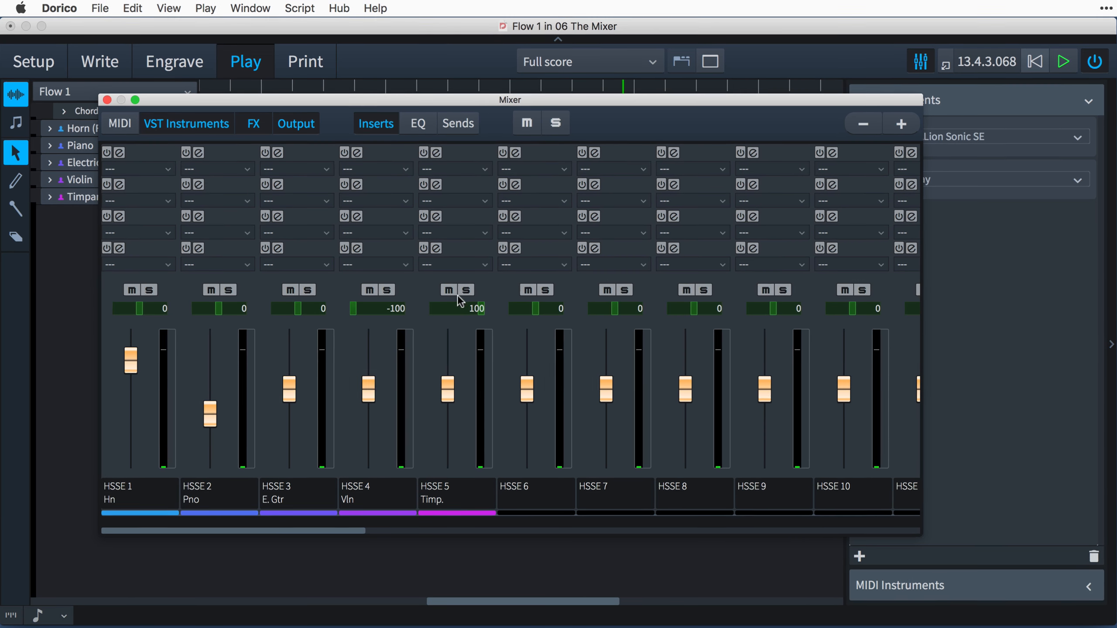
Mute the Timpani and Violin channels, solo the Electric Guitar, and clear all solos and mutes.
{"action": "left_click", "coordinate": [448, 290]}
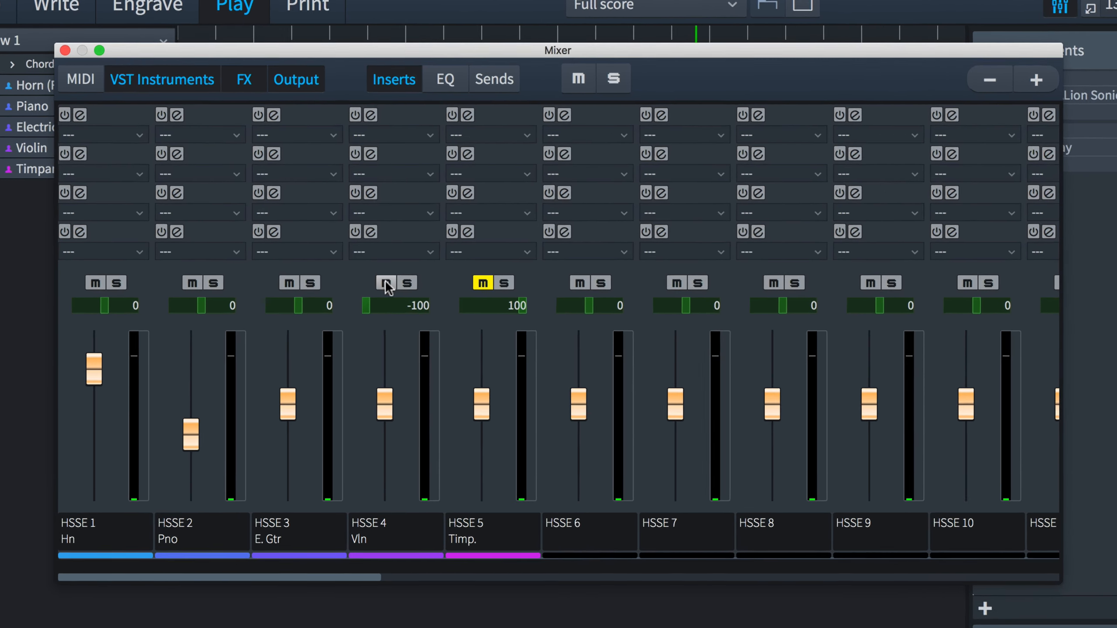
{"action": "left_click", "coordinate": [369, 290]}
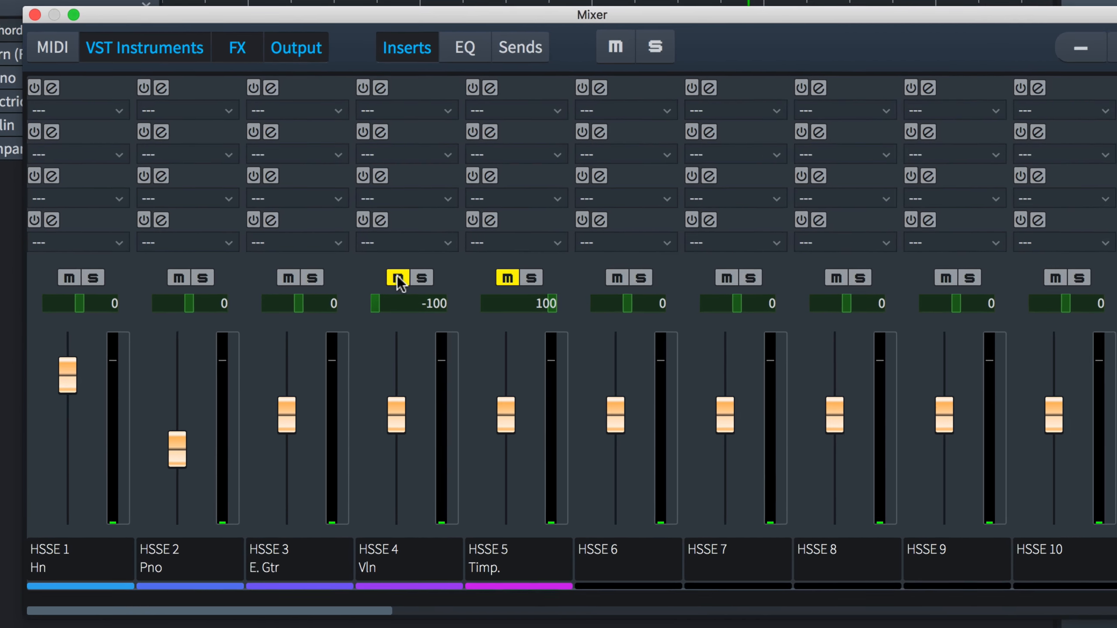
{"action": "left_click", "coordinate": [313, 278]}
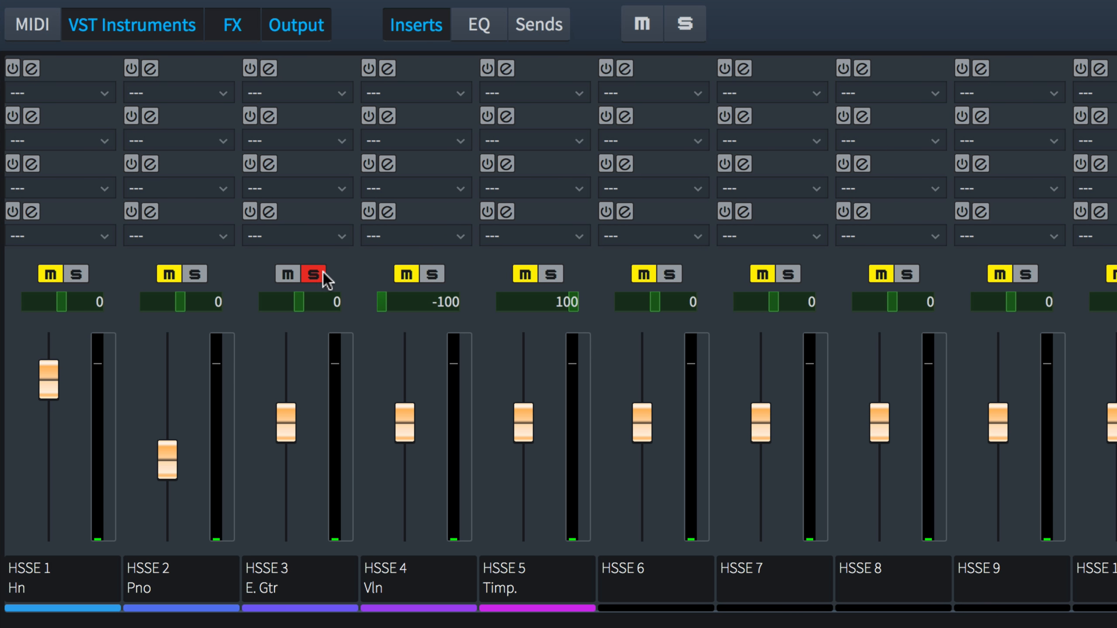
{"action": "left_click", "coordinate": [687, 27]}
{"action": "left_click", "coordinate": [641, 28]}
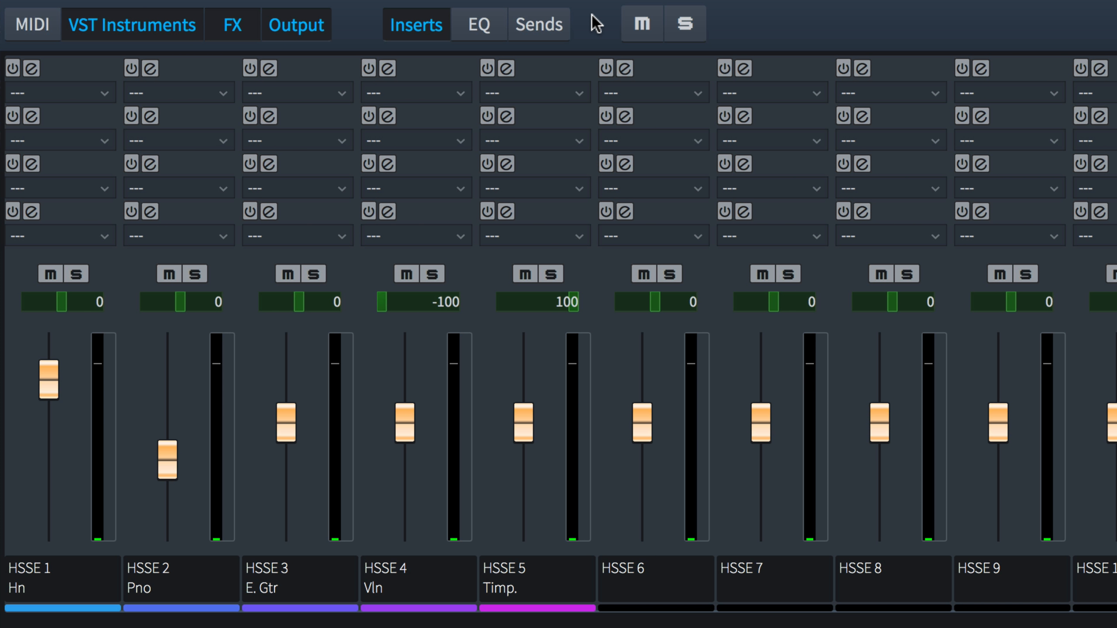
Show EQ instead of inserts, enable EQ on the Horn and Piano channels, and activate the Piano's bands 1 and 2.
{"action": "left_click", "coordinate": [427, 30]}
{"action": "left_click", "coordinate": [493, 37]}
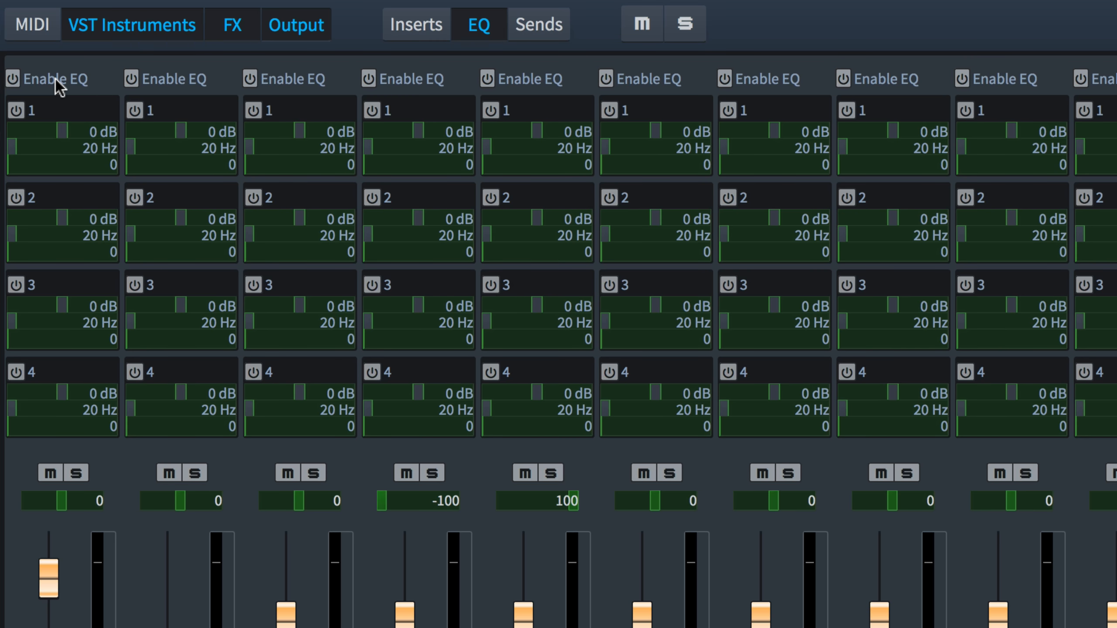
{"action": "left_click", "coordinate": [13, 81]}
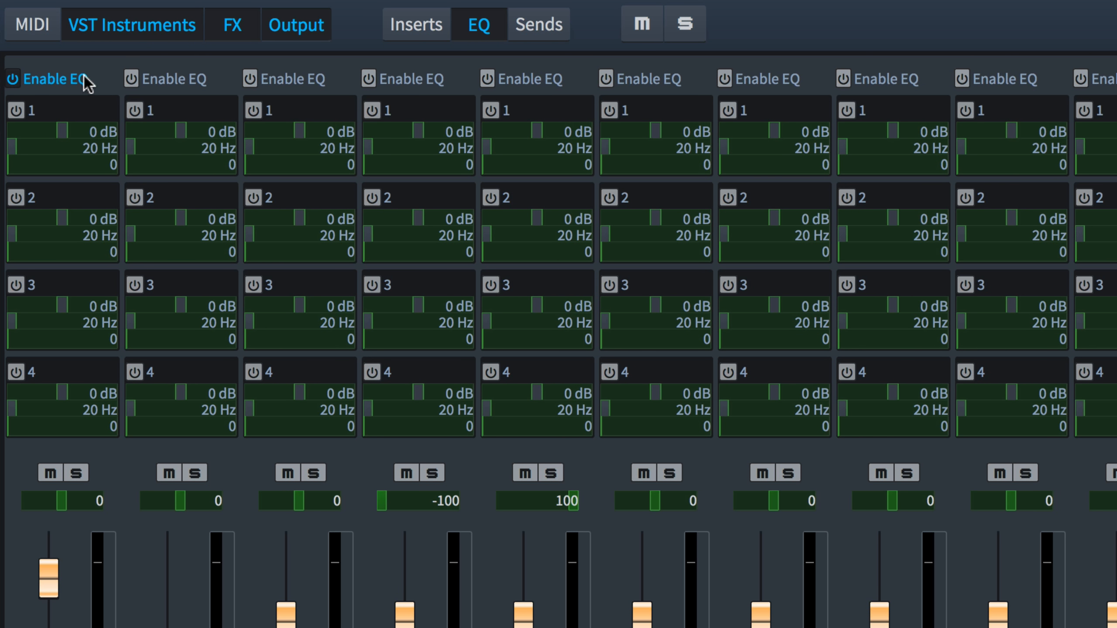
{"action": "left_click", "coordinate": [131, 79]}
{"action": "left_click", "coordinate": [134, 111]}
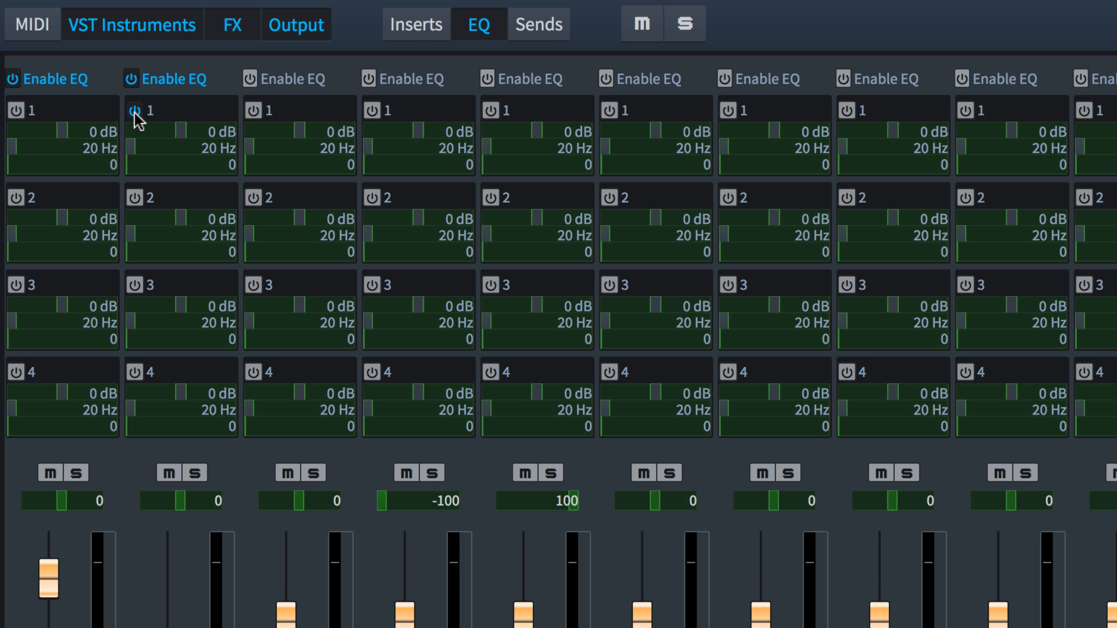
{"action": "left_click", "coordinate": [134, 198]}
Set the Piano's EQ band 2 to -7 dB at 99 Hz and band 1 to 7 dB with a Q of 5.
{"action": "left_click_drag", "start_coordinate": [180, 218], "coordinate": [154, 233]}
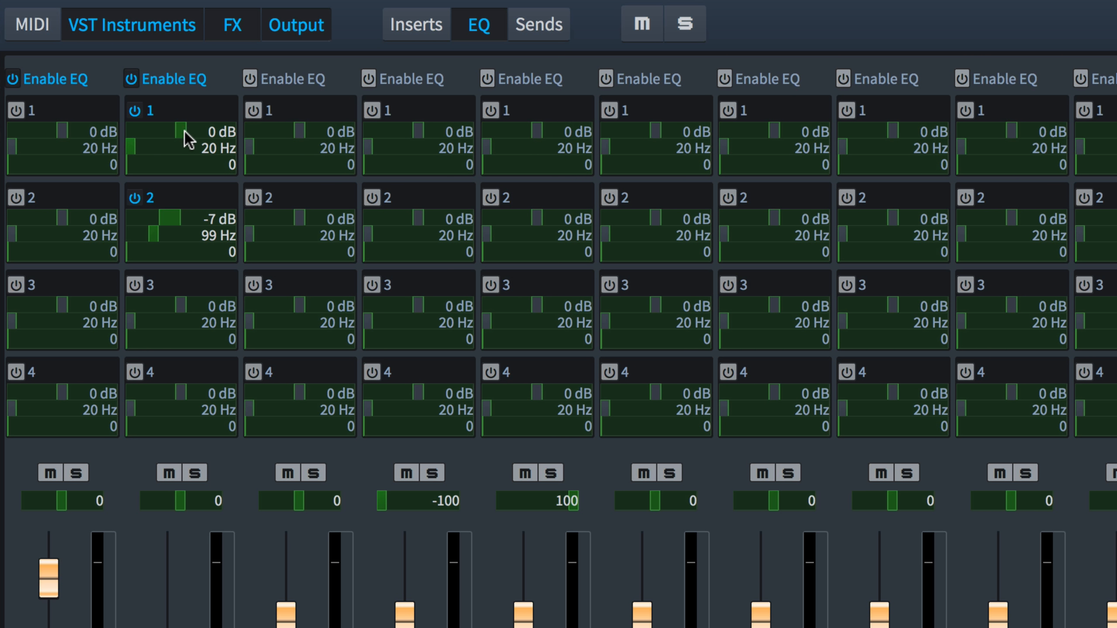
{"action": "left_click_drag", "start_coordinate": [186, 130], "coordinate": [201, 132]}
{"action": "left_click_drag", "start_coordinate": [128, 165], "coordinate": [169, 165]}
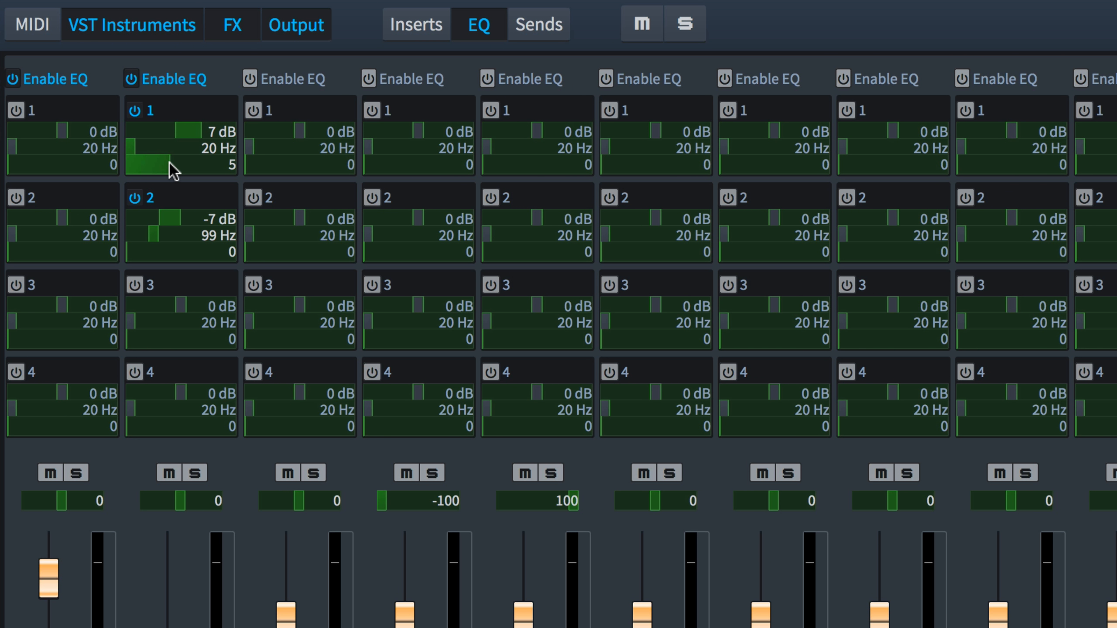
Hide the EQ section and show the insert slots on the Mixer channels again.
{"action": "left_click", "coordinate": [480, 27]}
{"action": "left_click", "coordinate": [418, 29]}
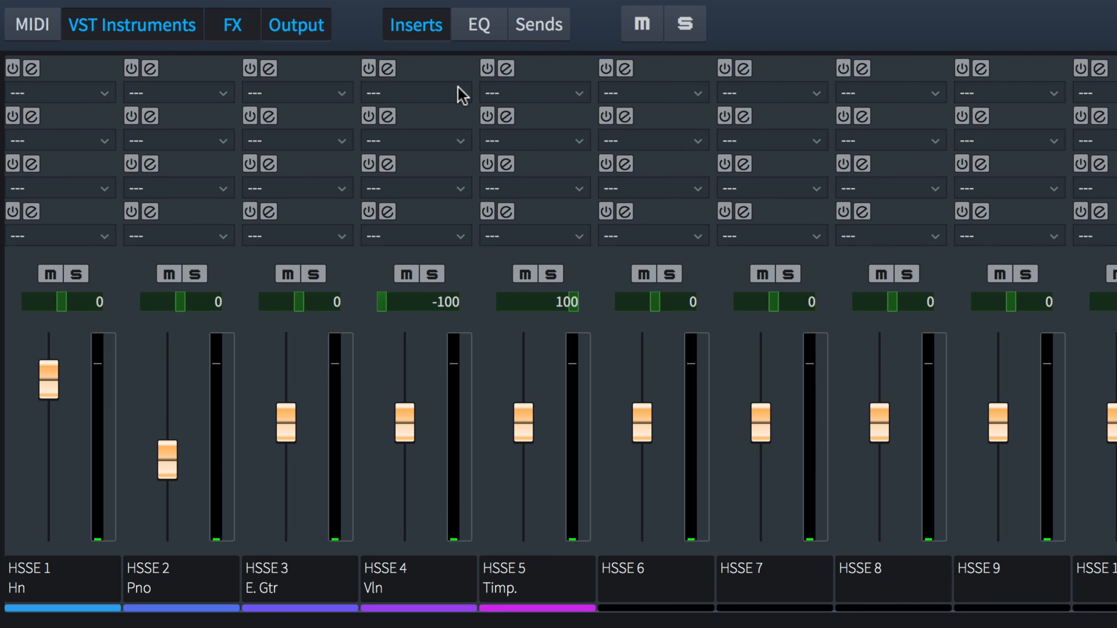
{"action": "left_click", "coordinate": [341, 93]}
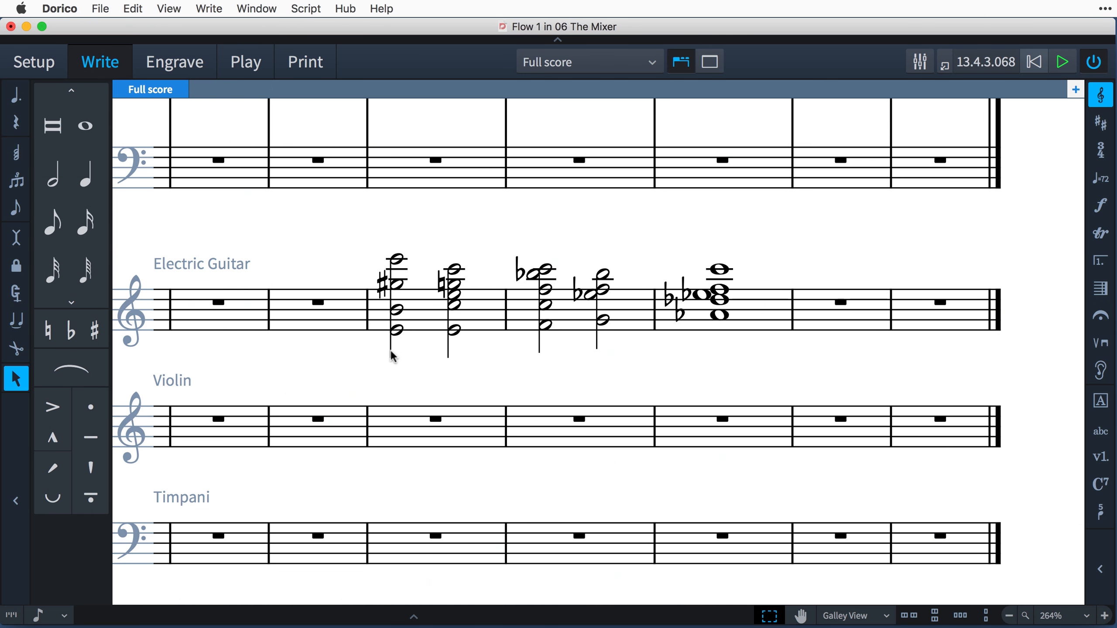
Audition the first two Electric Guitar chords in the Write mode score.
{"action": "left_click", "coordinate": [391, 355]}
{"action": "left_click", "coordinate": [449, 355]}
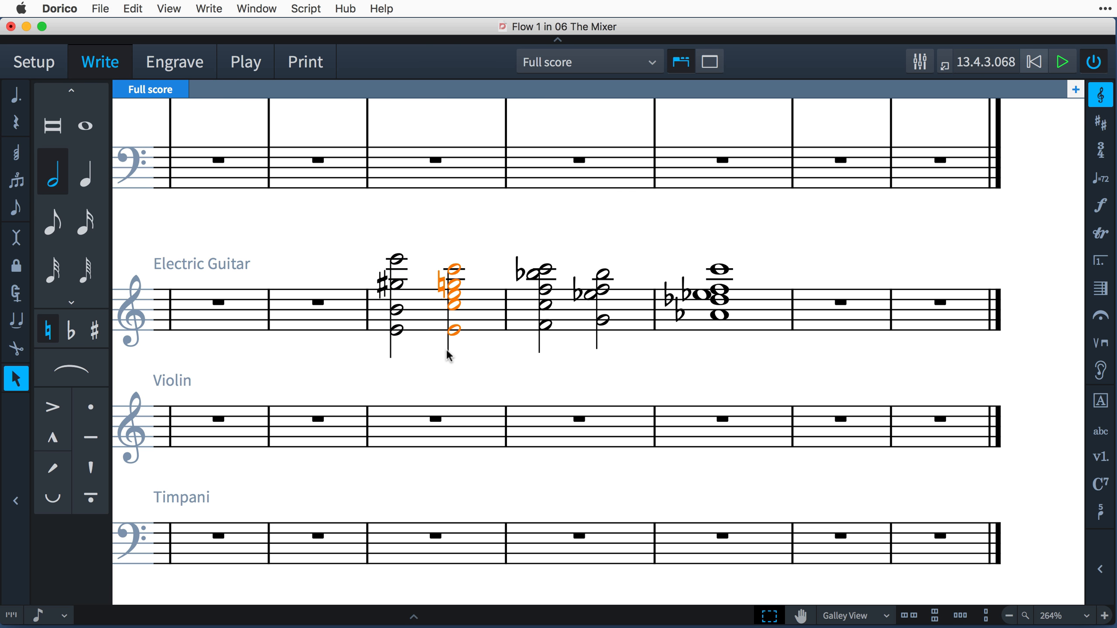
{"action": "left_click", "coordinate": [392, 351]}
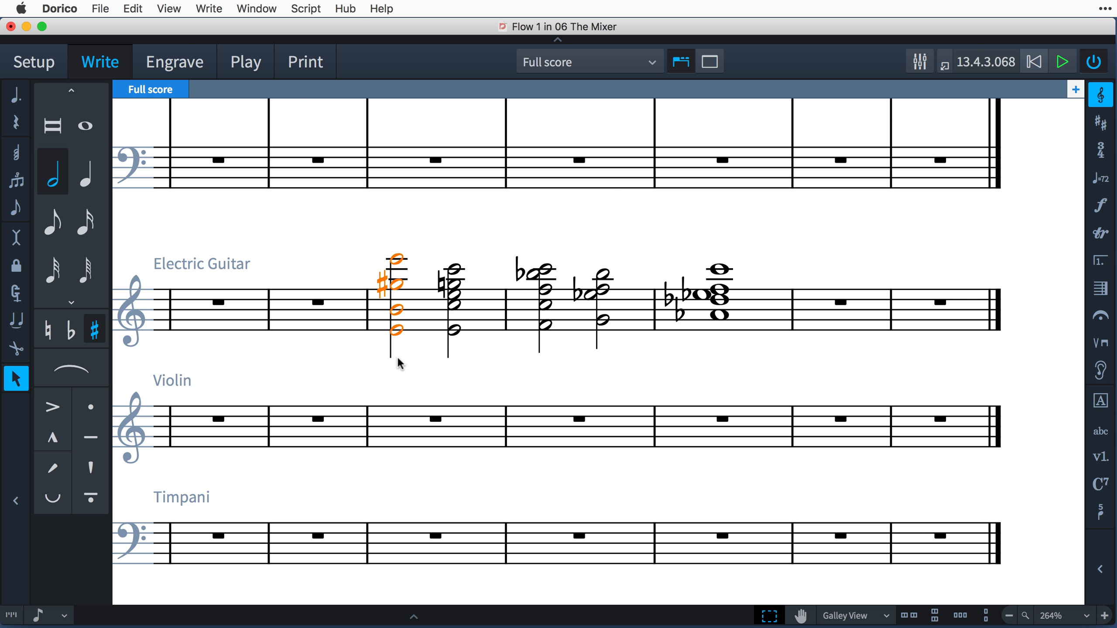
{"action": "left_click", "coordinate": [406, 377]}
Insert AmpSimulator in the first insert slot of the Electric Guitar's Mixer channel and set its amp model to Crunch+.
{"action": "key", "text": "F3"}
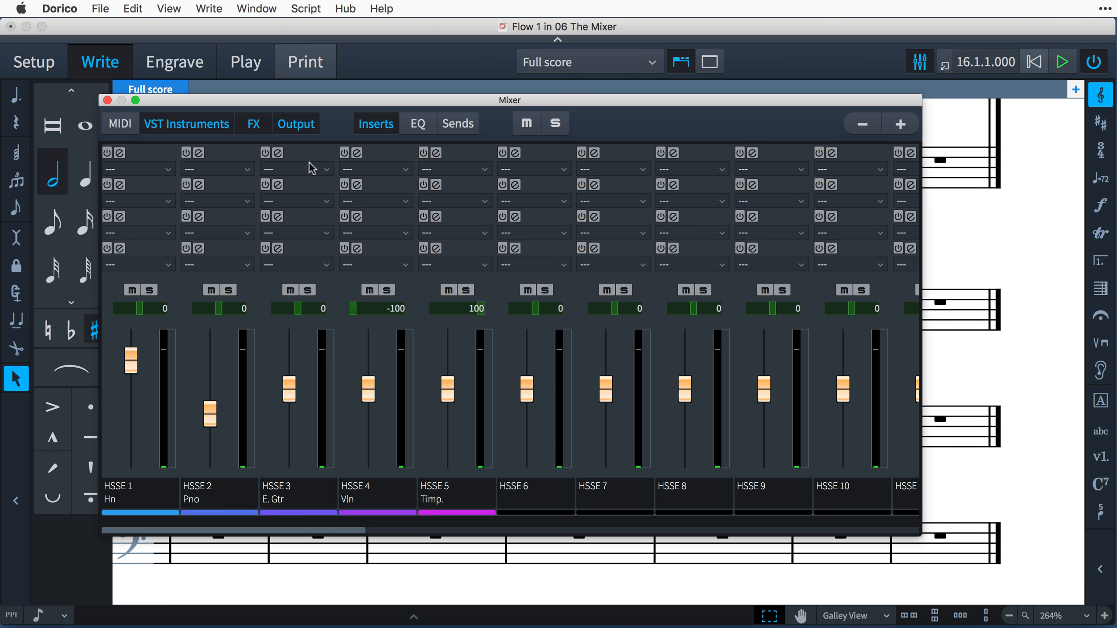
{"action": "left_click", "coordinate": [312, 167]}
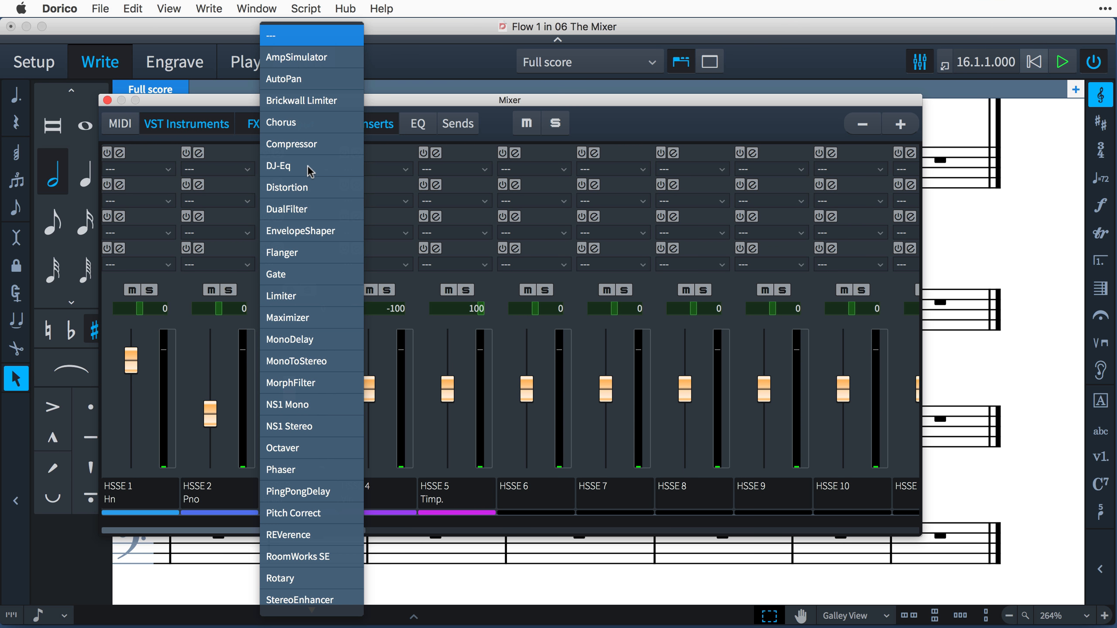
{"action": "left_click", "coordinate": [308, 57]}
{"action": "left_click", "coordinate": [260, 194]}
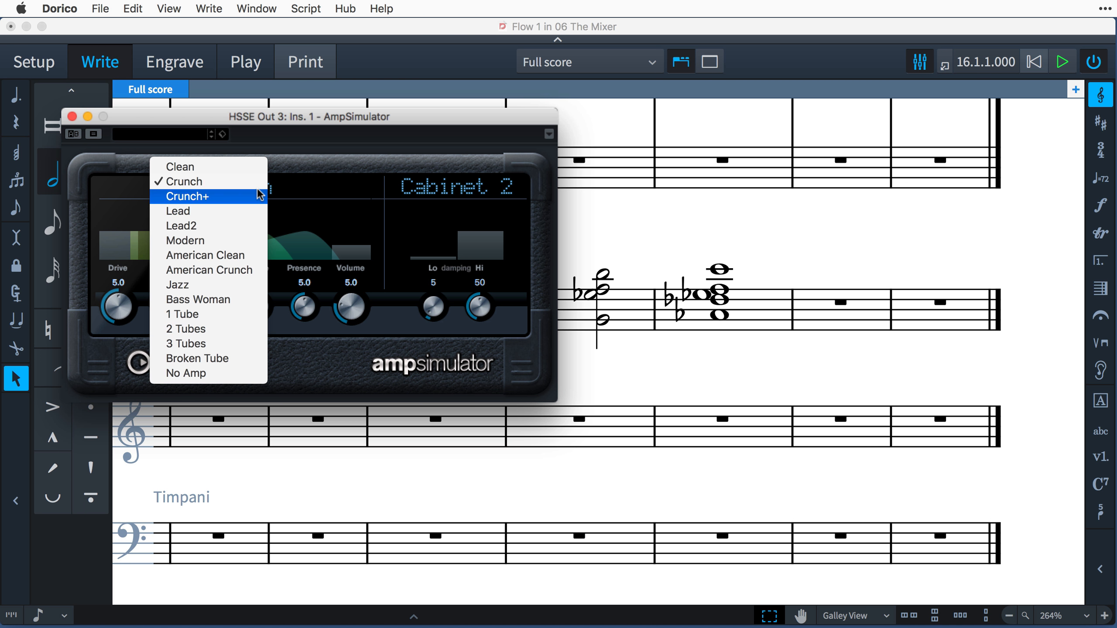
{"action": "left_click", "coordinate": [260, 196]}
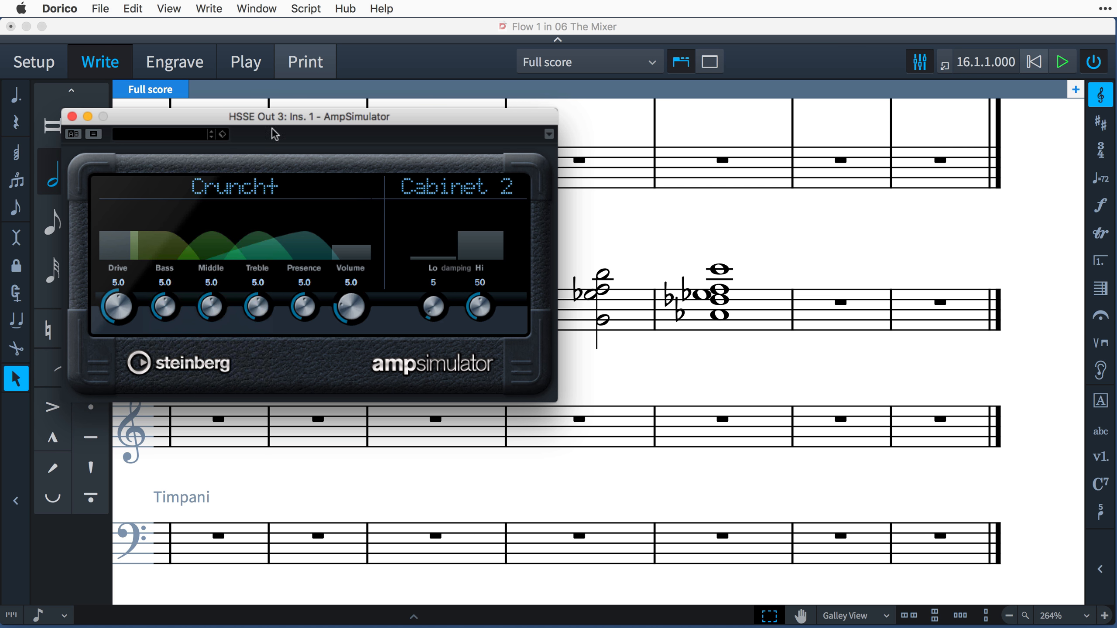
Return to the Mixer and audition the Electric Guitar passage with the AmpSimulator insert on its channel.
{"action": "left_click", "coordinate": [282, 103]}
{"action": "left_click", "coordinate": [265, 154]}
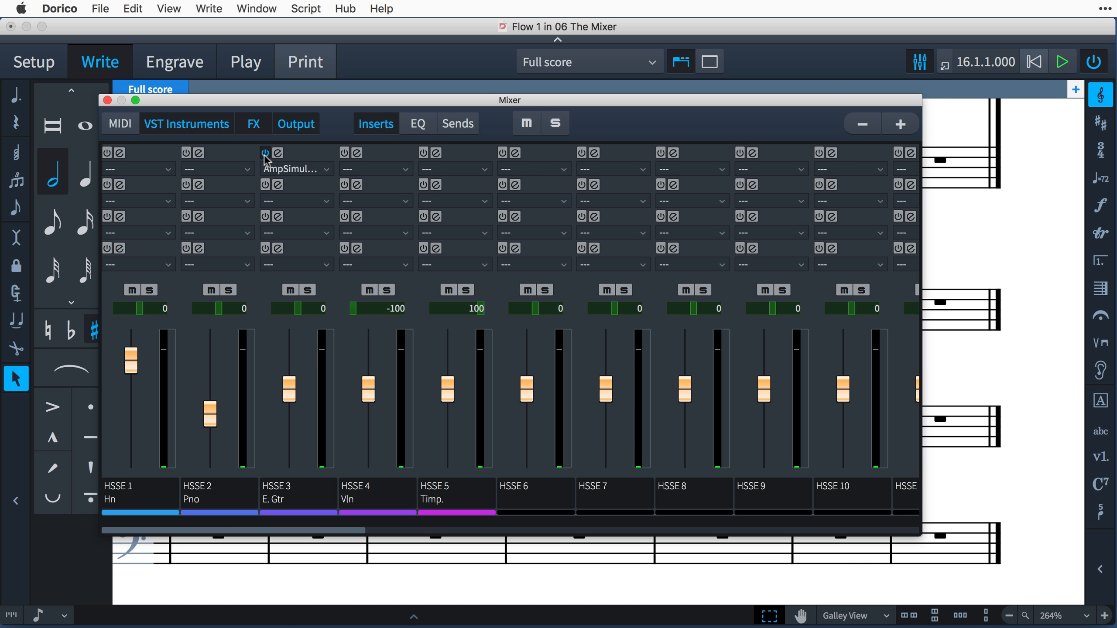
{"action": "key", "text": "space"}
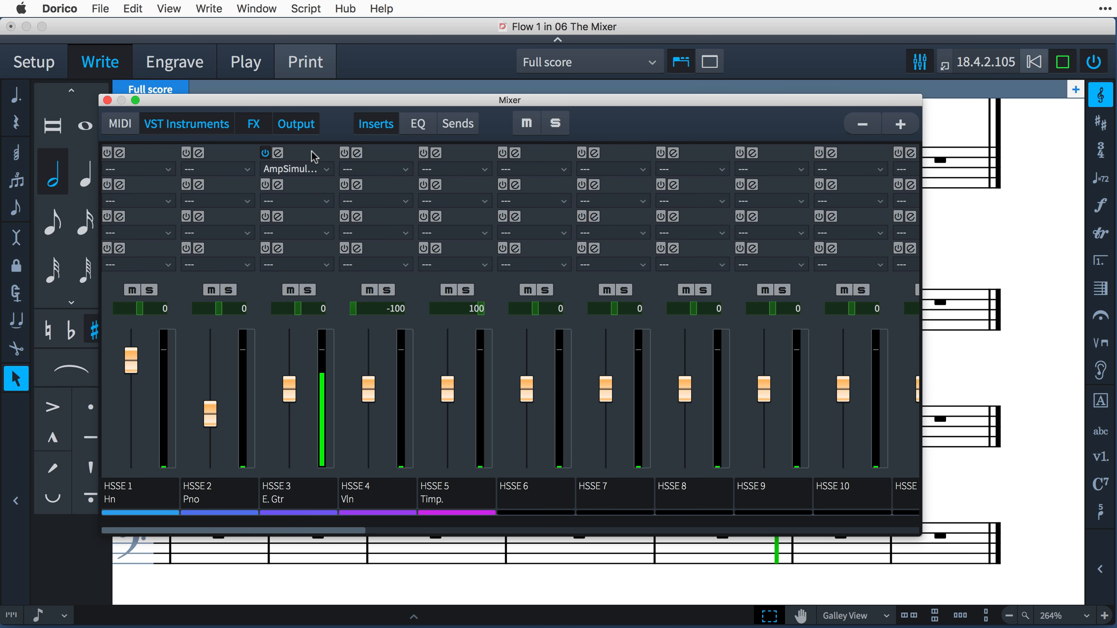
{"action": "key", "text": "space"}
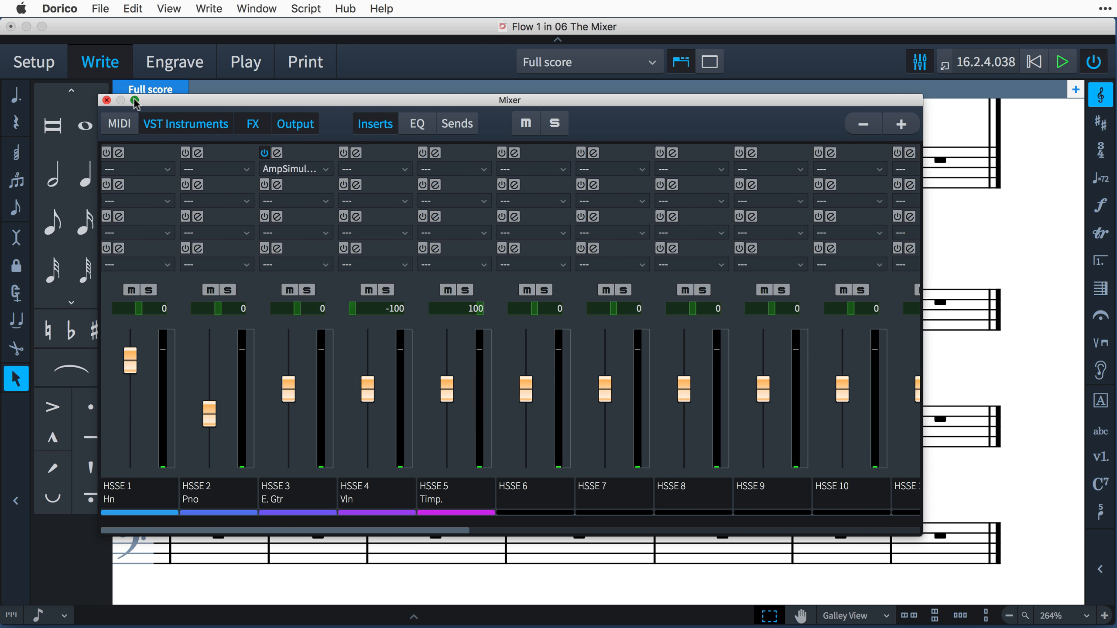
Maximize the Mixer window and show the send slots alongside the inserts on all channels.
{"action": "left_click", "coordinate": [134, 101]}
{"action": "left_click", "coordinate": [355, 49]}
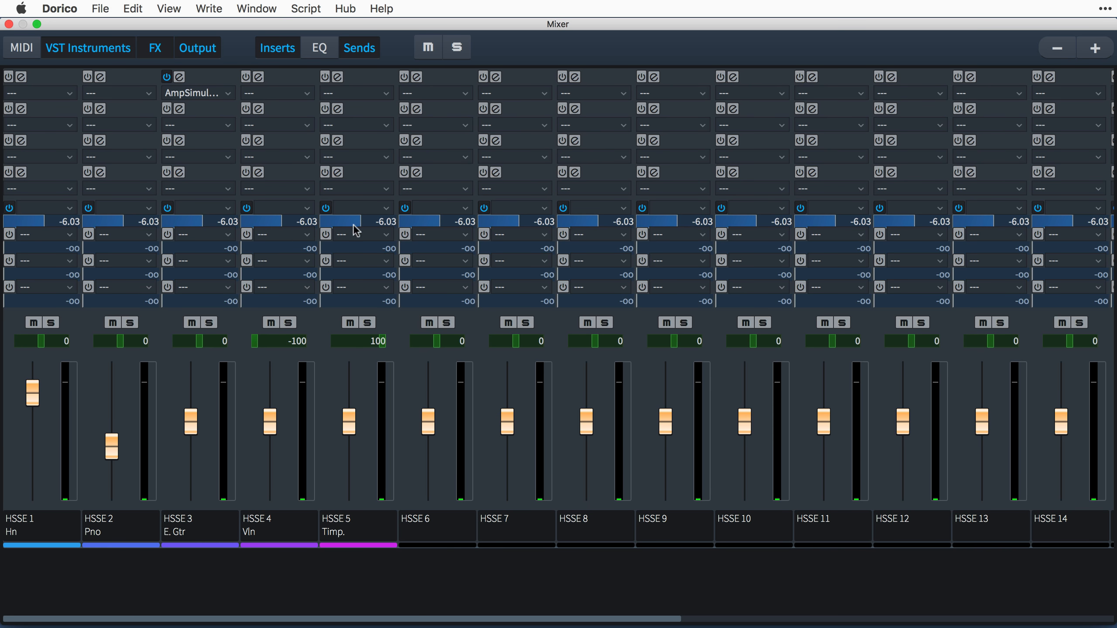
Open REVerence on the Reverb channel and set its main time scaling to 140 and size to 112.
{"action": "left_click_drag", "start_coordinate": [369, 619], "coordinate": [668, 621]}
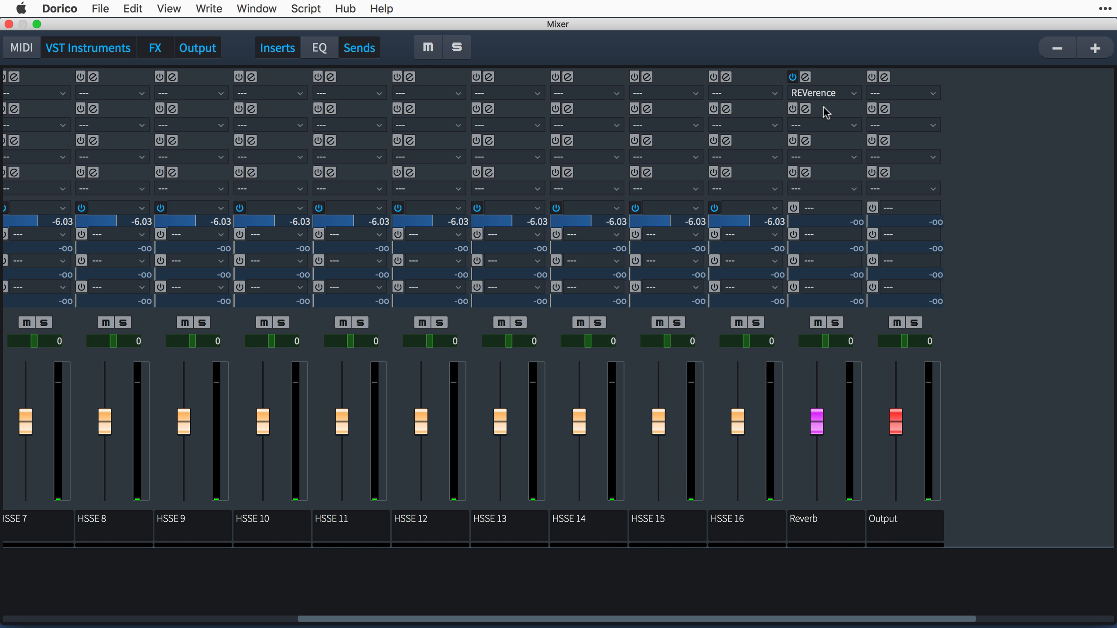
{"action": "left_click", "coordinate": [805, 77]}
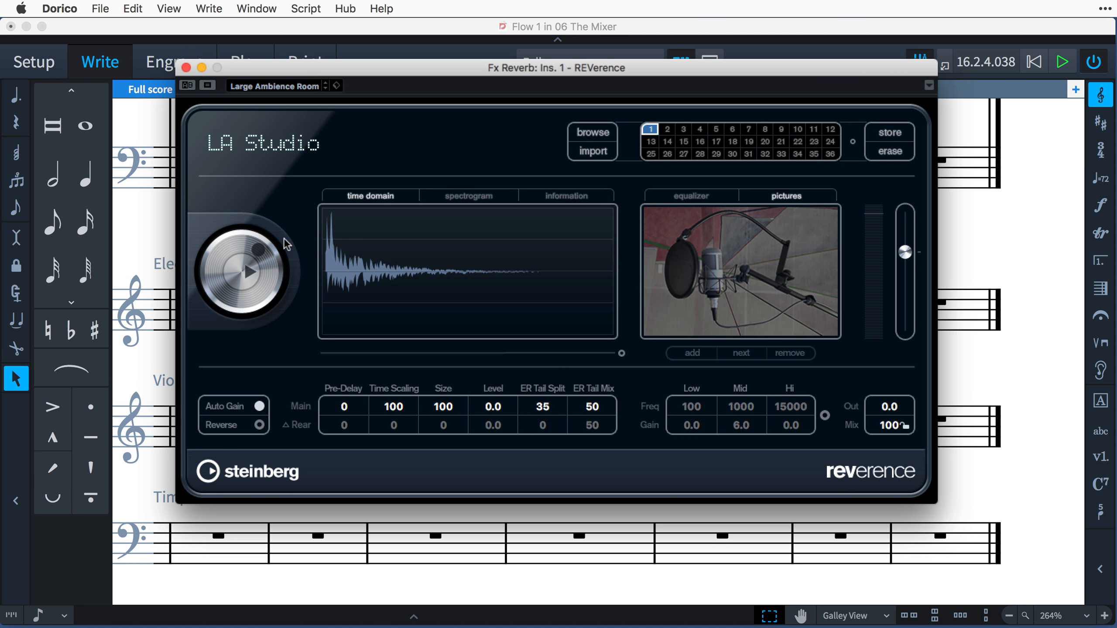
{"action": "left_click_drag", "start_coordinate": [266, 255], "coordinate": [287, 224]}
{"action": "left_click_drag", "start_coordinate": [447, 411], "coordinate": [447, 411]}
Load the Large Ambience Room program into slot 2 of REVerence's program matrix and make it active.
{"action": "left_click", "coordinate": [666, 130]}
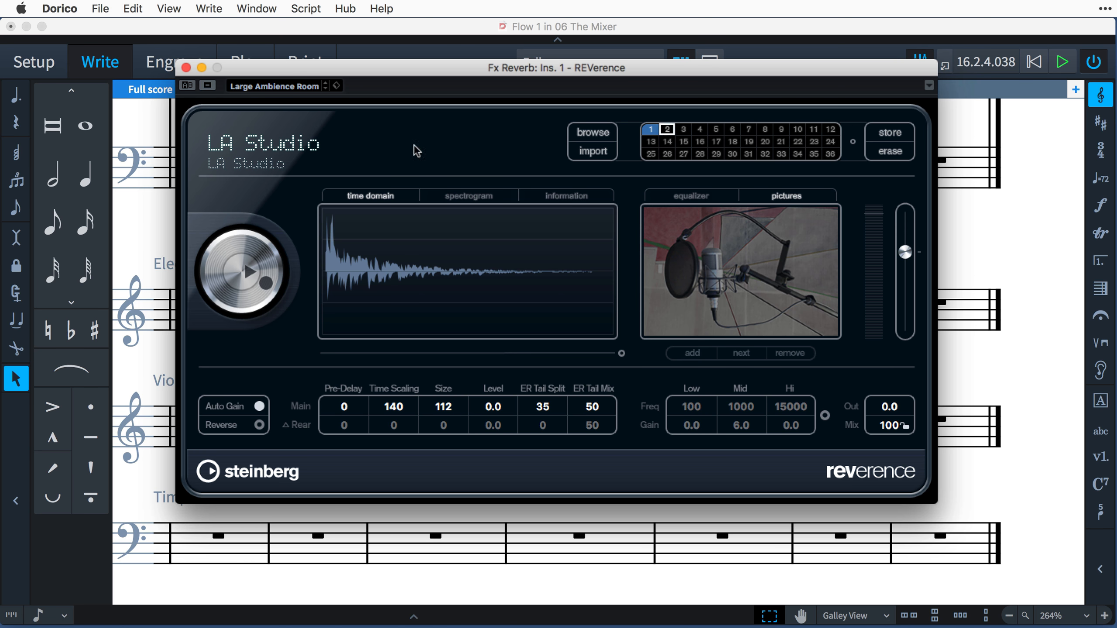
{"action": "right_click", "coordinate": [278, 138]}
{"action": "left_click", "coordinate": [325, 186]}
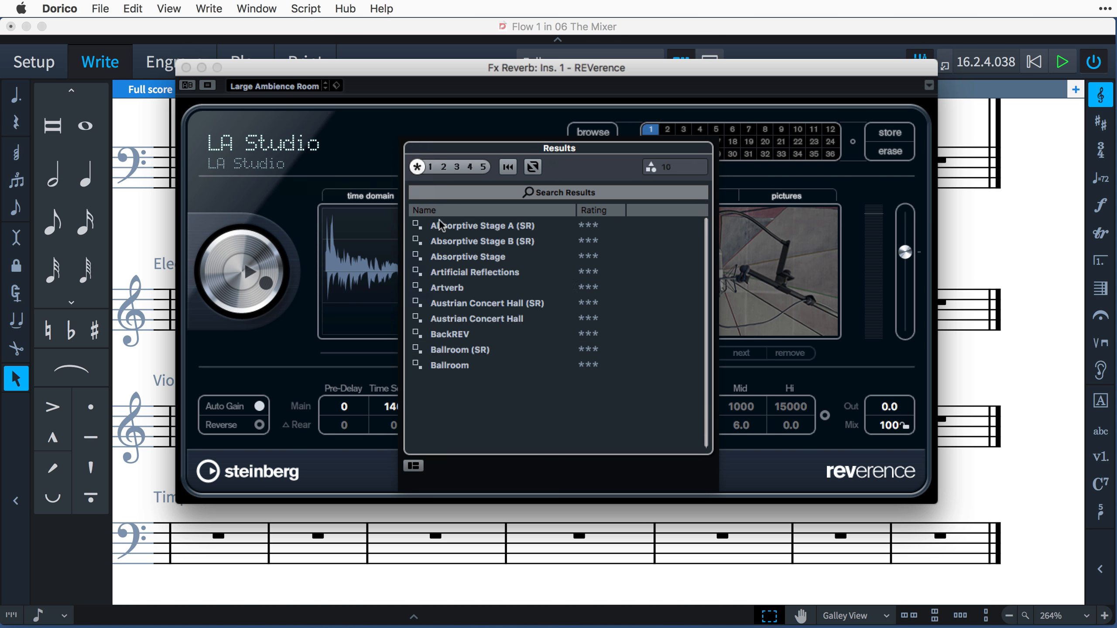
{"action": "double_click", "coordinate": [484, 348]}
{"action": "double_click", "coordinate": [650, 133]}
{"action": "double_click", "coordinate": [661, 132]}
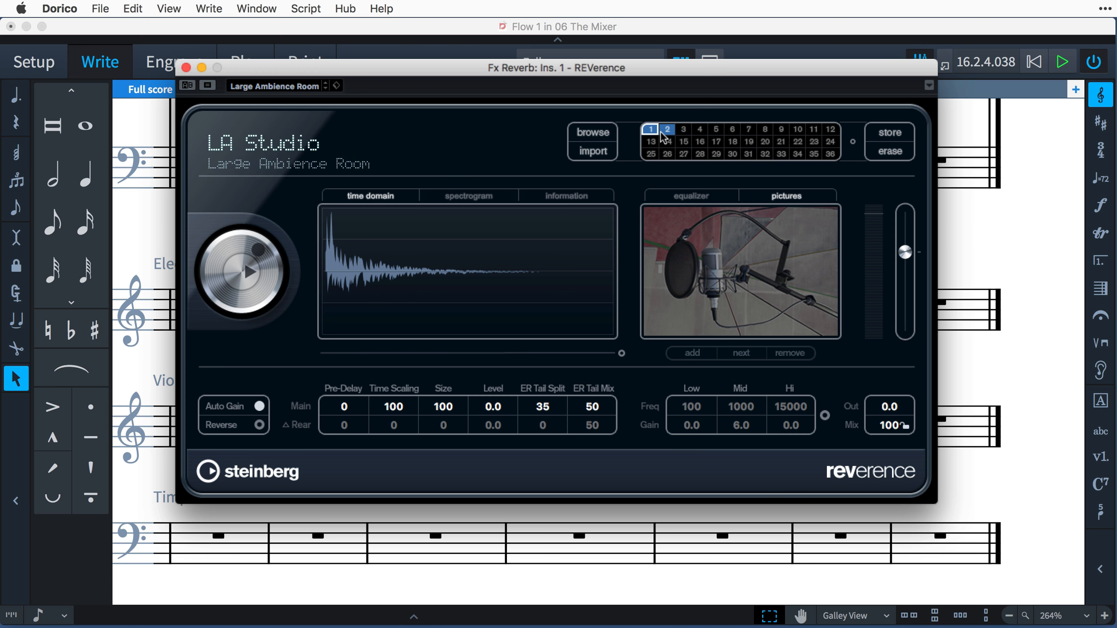
Back in the Mixer, set the first send level to -19.3 on the Timpani channel and -0.81 on the Violin channel.
{"action": "left_click", "coordinate": [633, 29]}
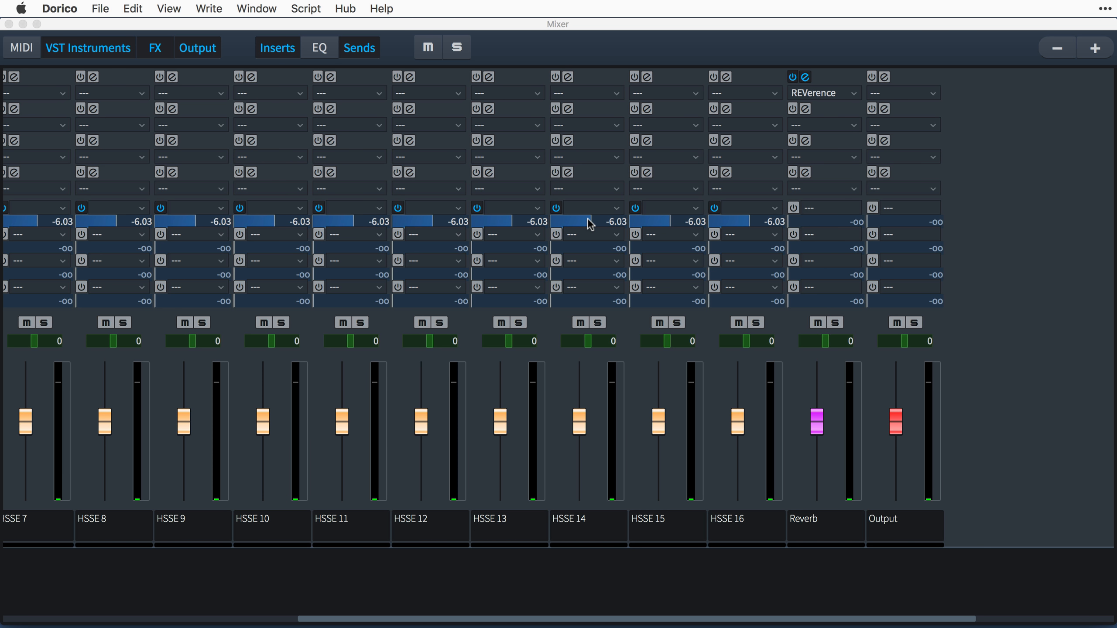
{"action": "scroll", "coordinate": [597, 215], "scroll_direction": "left", "scroll_amount": 10}
{"action": "left_click_drag", "start_coordinate": [364, 226], "coordinate": [296, 228]}
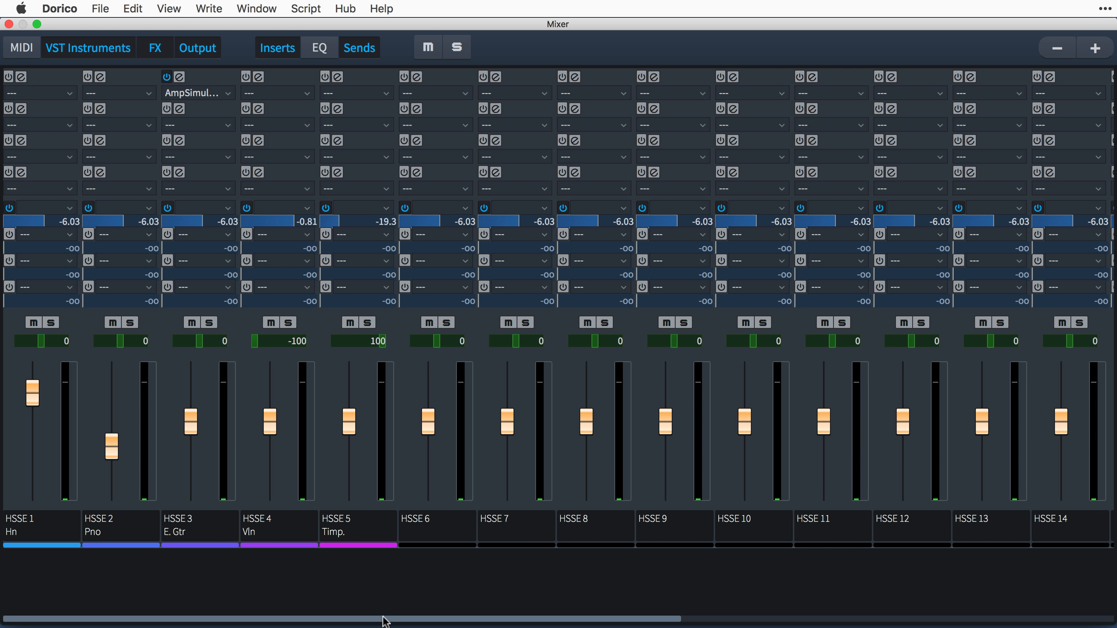
Insert Limiter in the Output channel's fourth insert slot, load its Mastering - Light Peak Limiting preset and close the effect window.
{"action": "left_click_drag", "start_coordinate": [385, 621], "coordinate": [713, 612]}
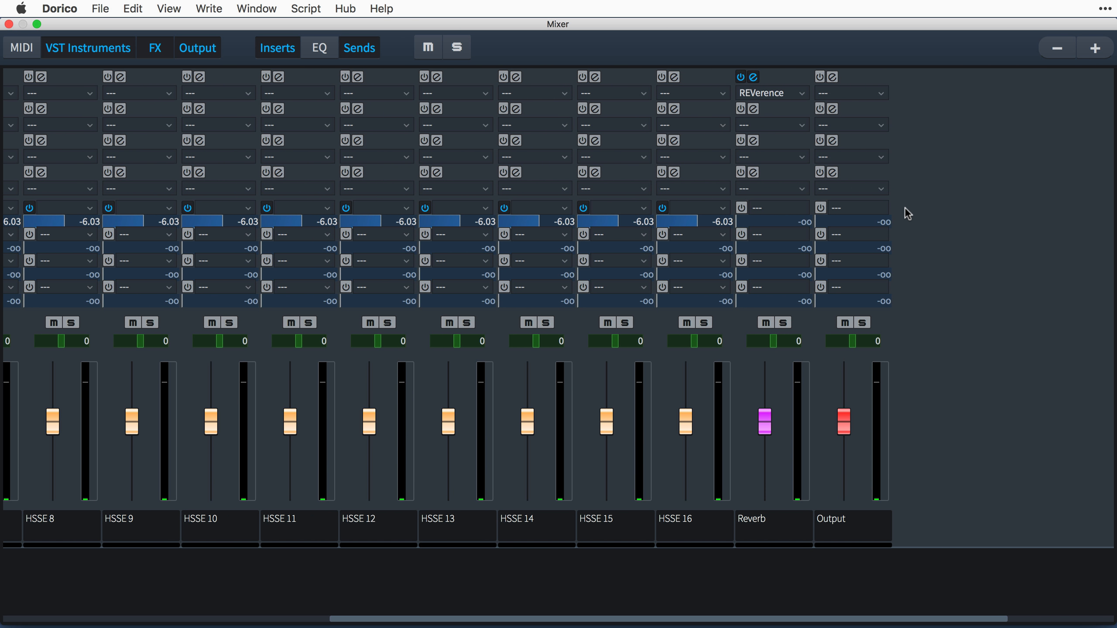
{"action": "left_click", "coordinate": [885, 194]}
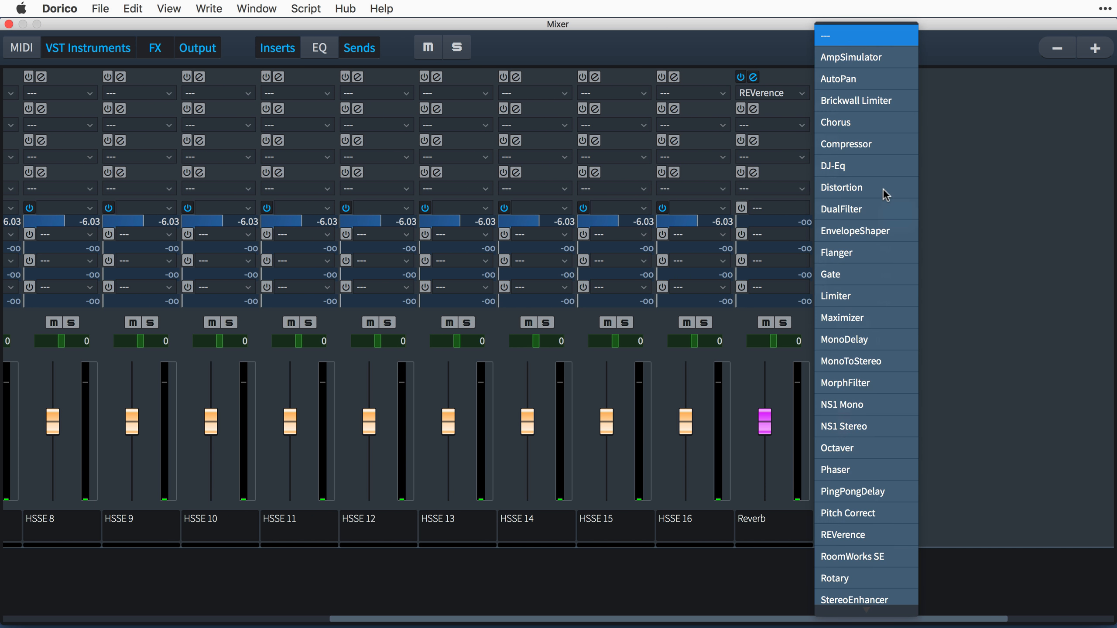
{"action": "left_click", "coordinate": [885, 297]}
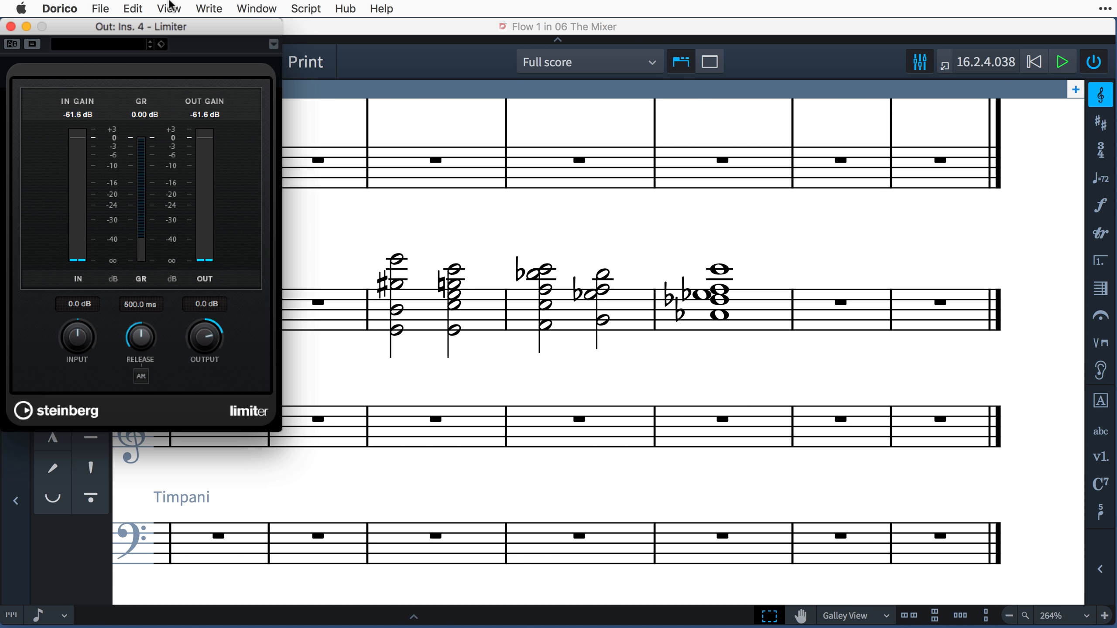
{"action": "left_click", "coordinate": [107, 47]}
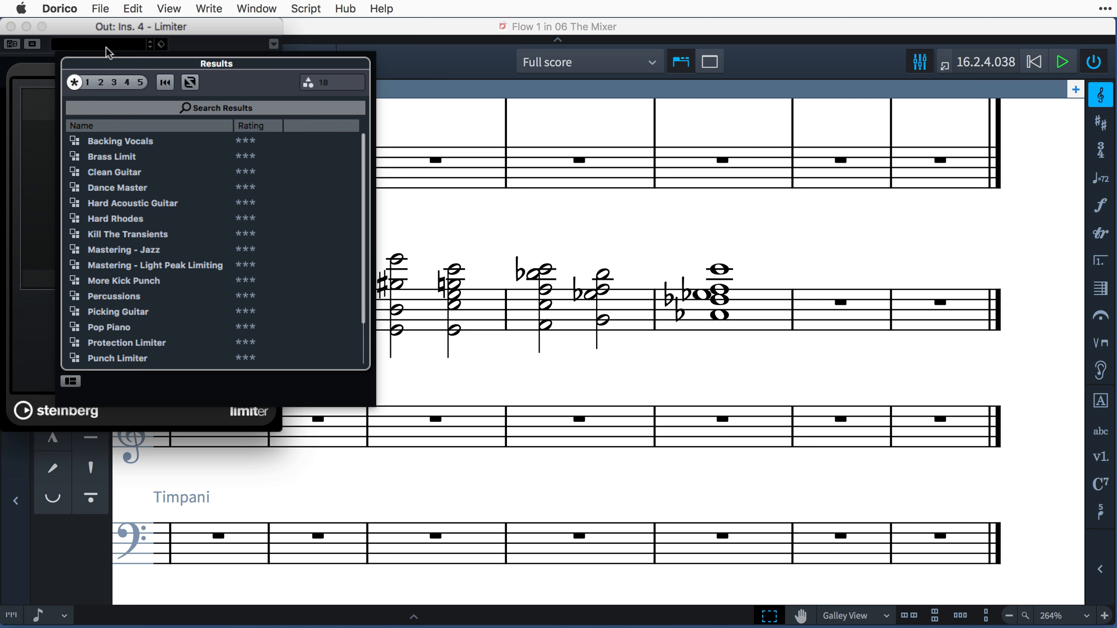
{"action": "double_click", "coordinate": [189, 266]}
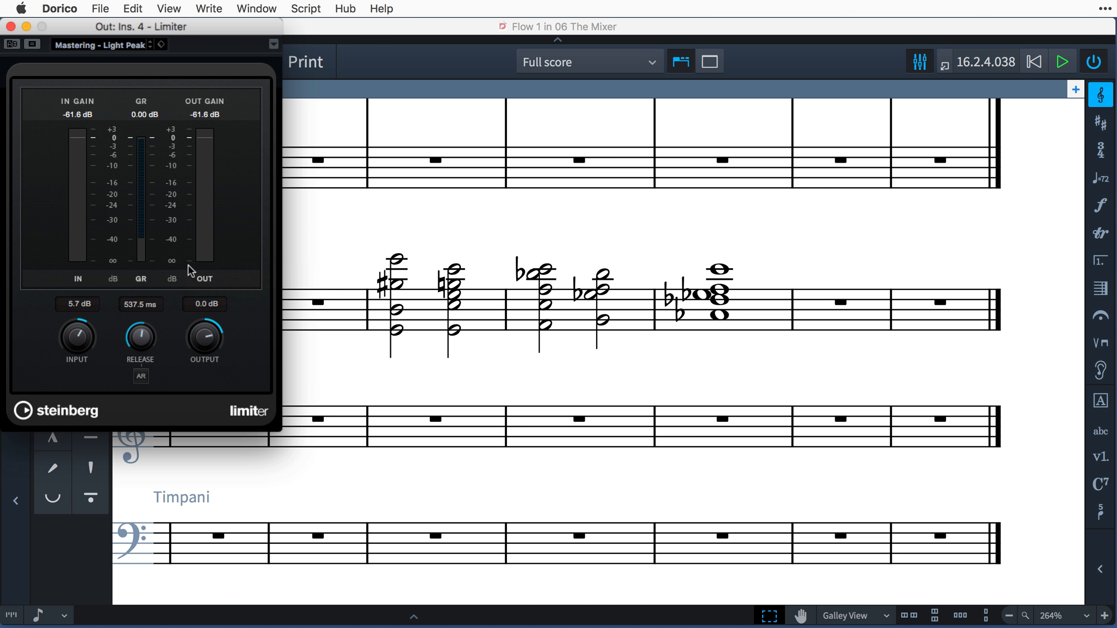
{"action": "left_click", "coordinate": [11, 26]}
Insert Compressor in the Horn channel's first insert slot and set its threshold to -27.0 dB and ratio to 1.45.
{"action": "key", "text": "F3"}
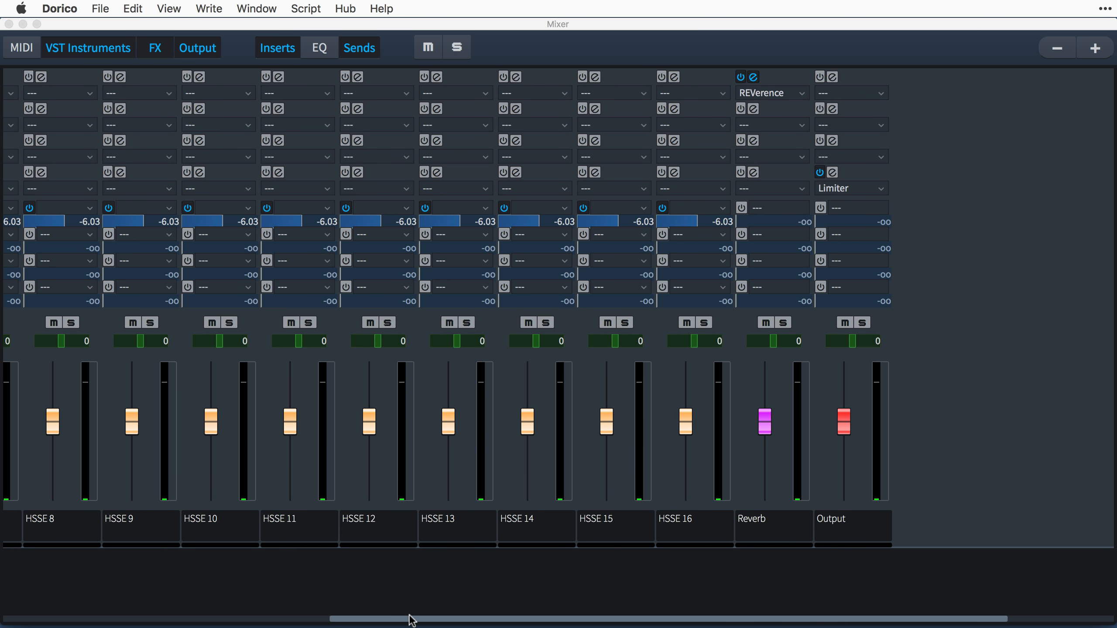
{"action": "left_click_drag", "start_coordinate": [399, 621], "coordinate": [37, 613]}
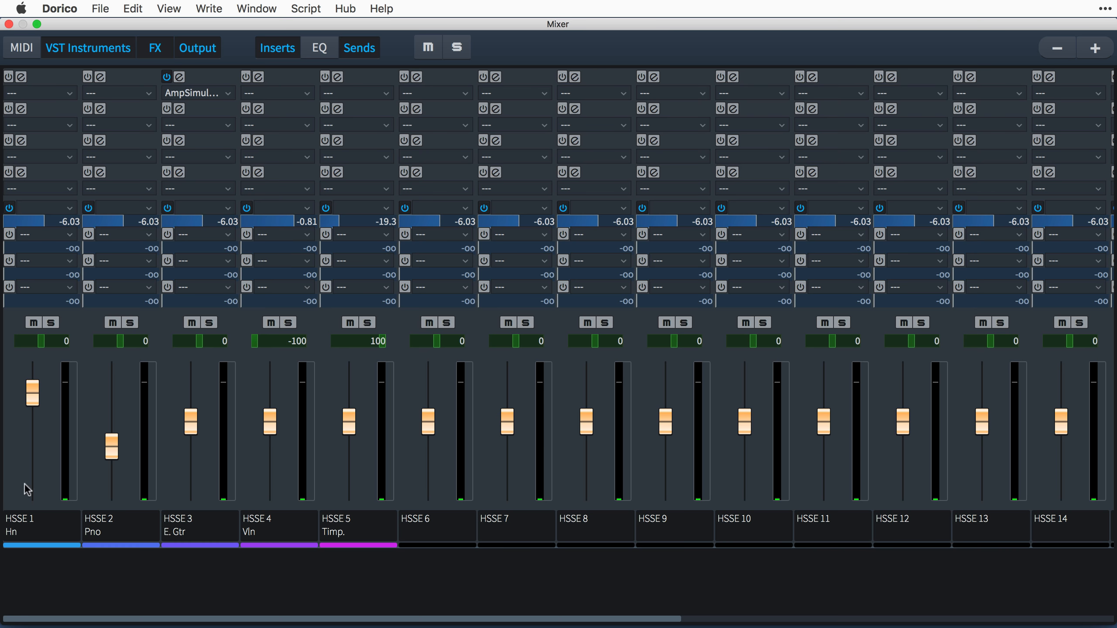
{"action": "left_click", "coordinate": [44, 93]}
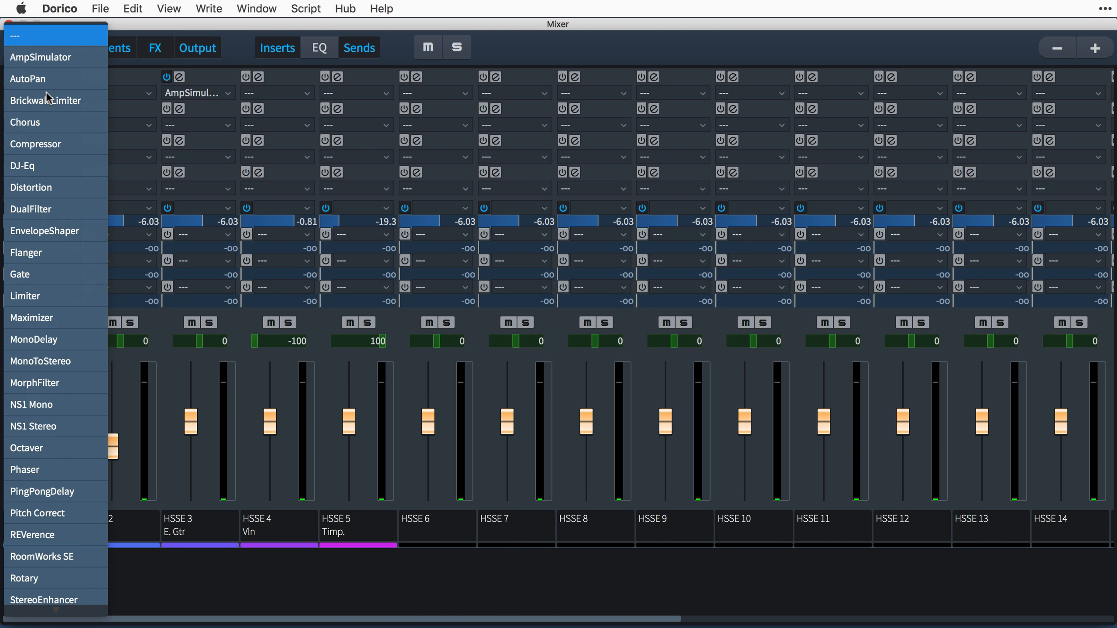
{"action": "left_click", "coordinate": [73, 144]}
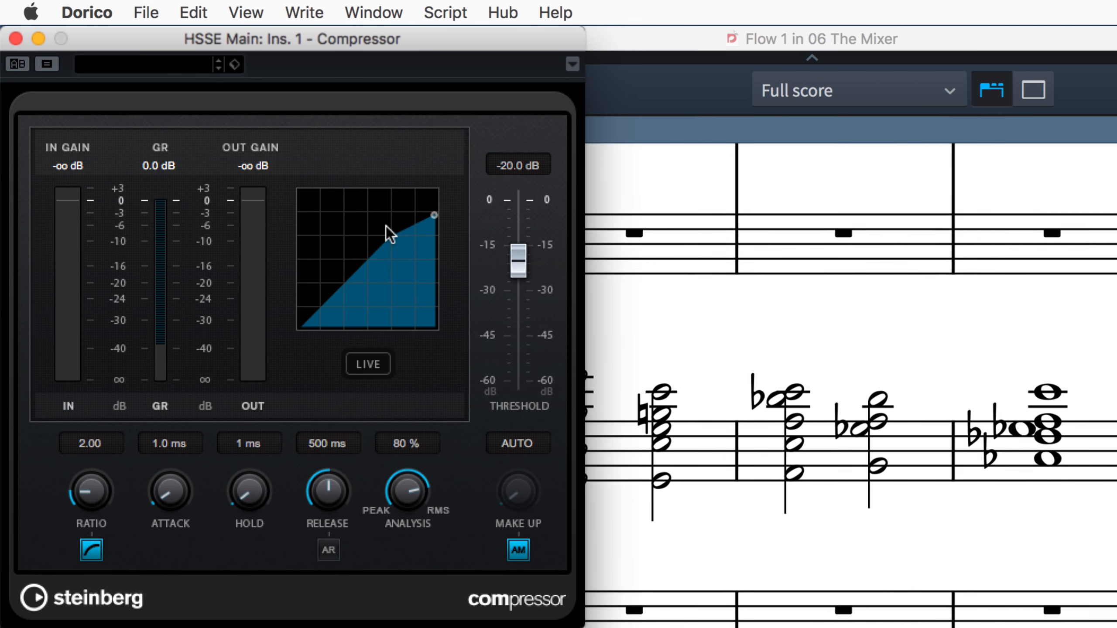
{"action": "left_click_drag", "start_coordinate": [385, 226], "coordinate": [357, 245]}
{"action": "left_click_drag", "start_coordinate": [435, 223], "coordinate": [441, 208]}
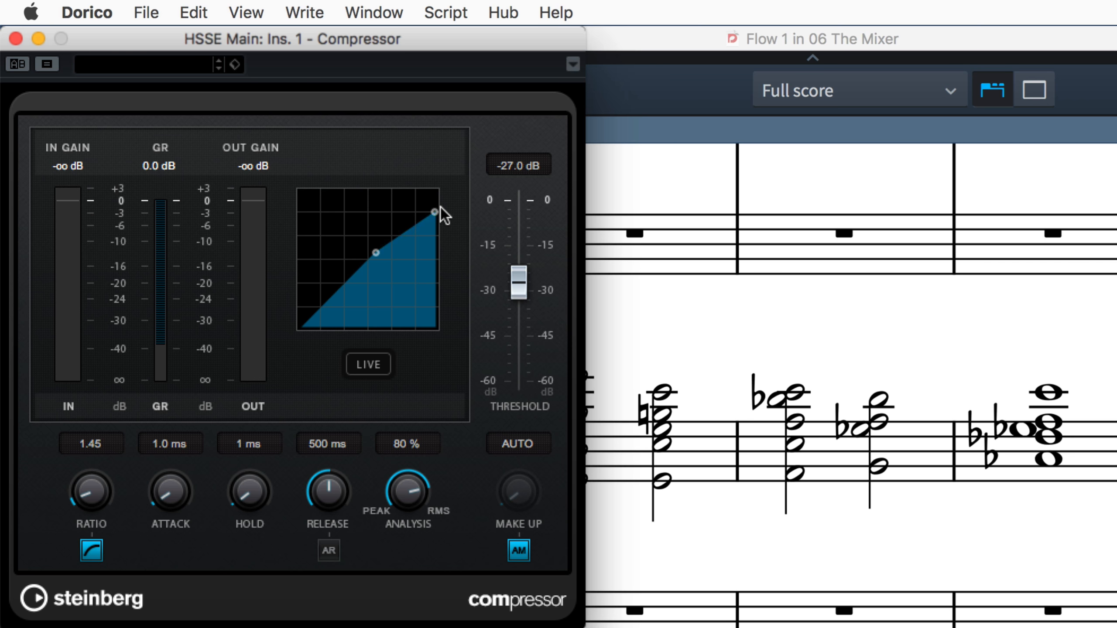